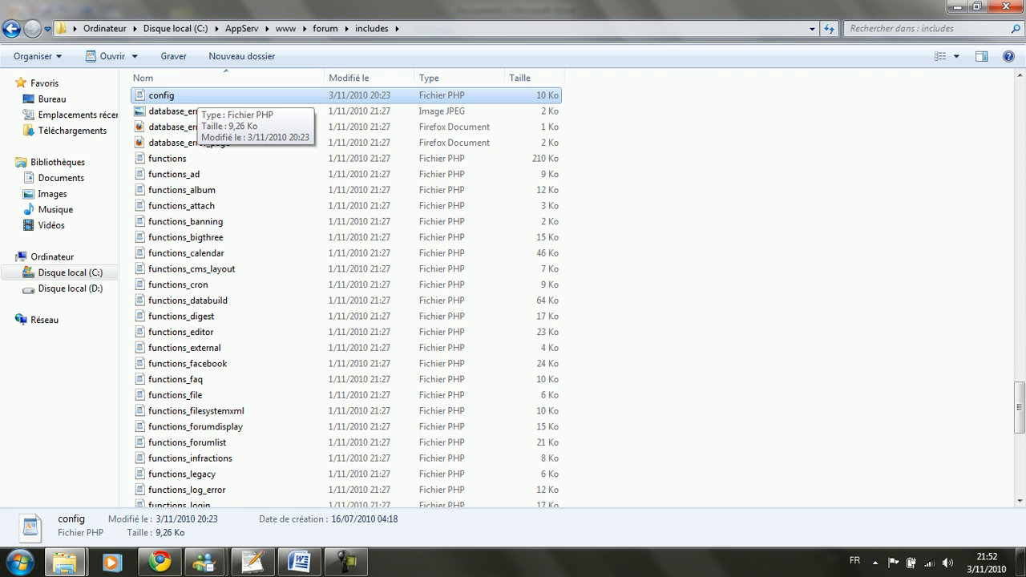
Step: Bring up config.php from the forum's includes folder in Notepad++ via the taskbar
mouse_move(253, 561)
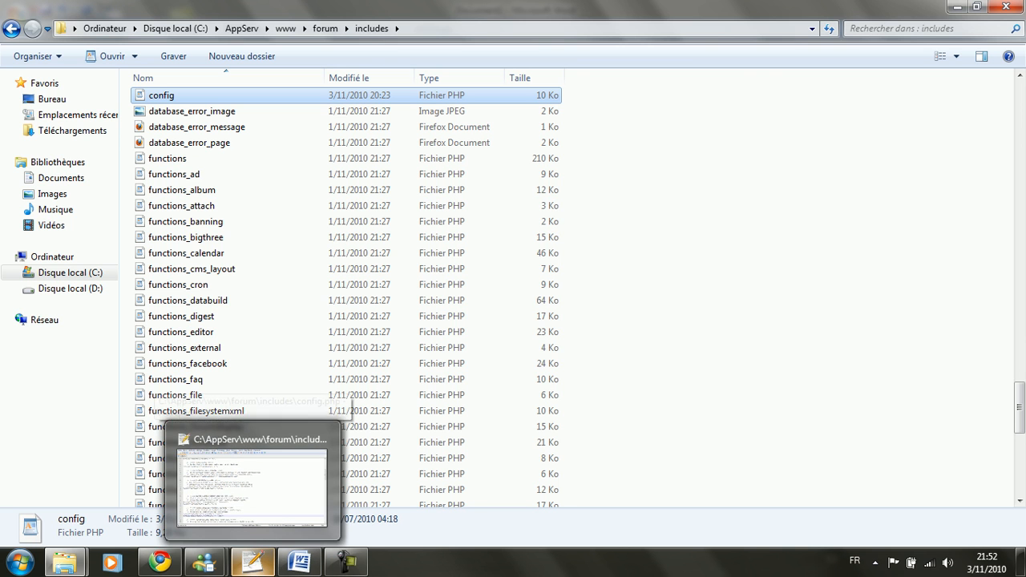
mouse_move(298, 561)
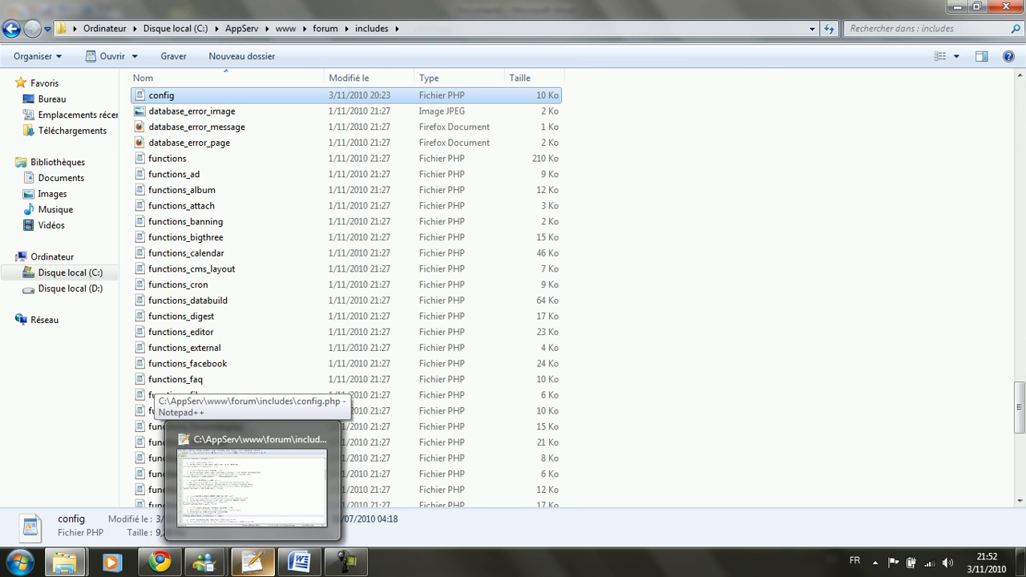
Step: In config.php, check the database name 'vb' and the technical e-mail setting
left_click(251, 485)
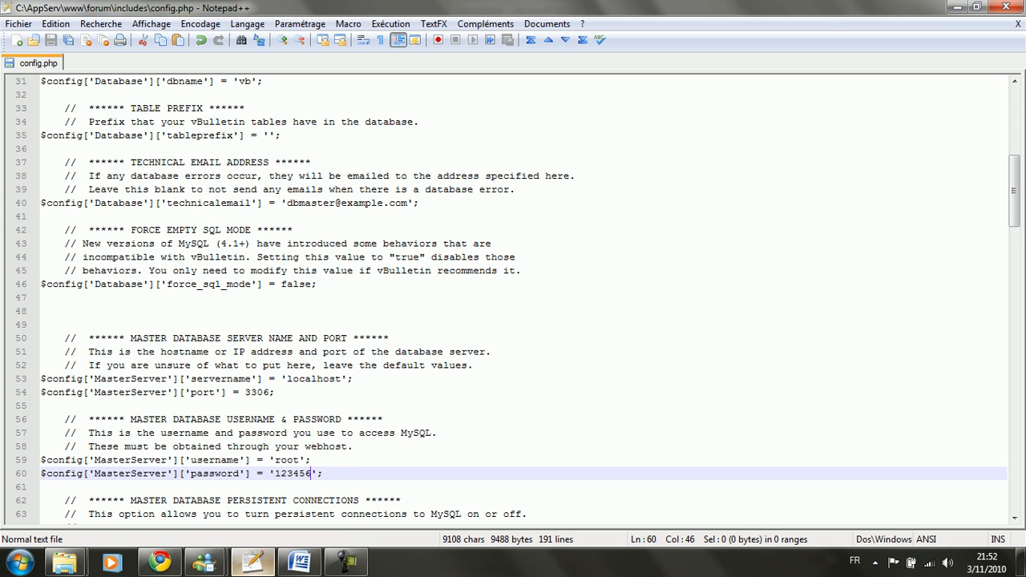
left_click_drag(1014, 190, 1014, 120)
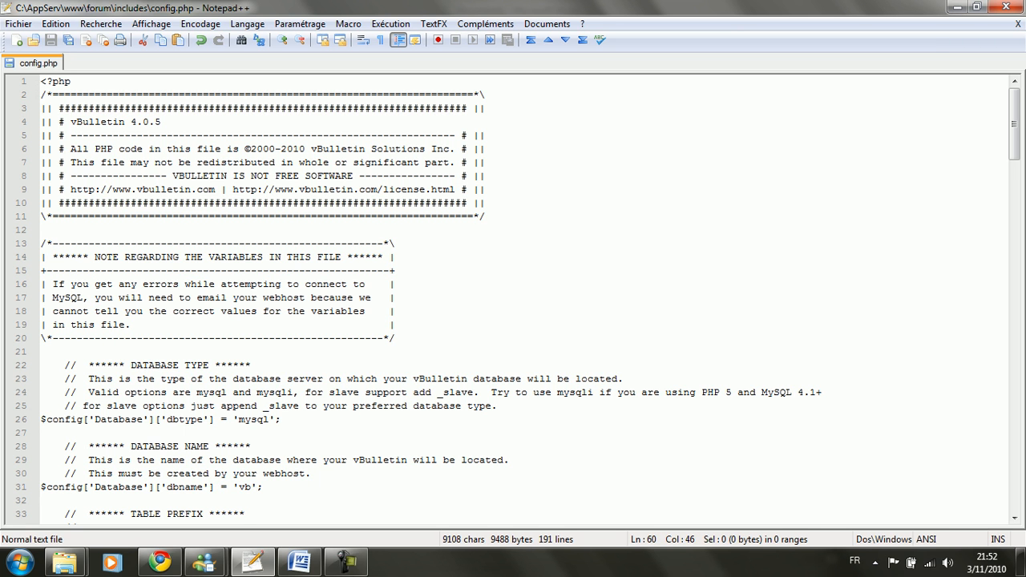
scroll(517, 297, "down", 1)
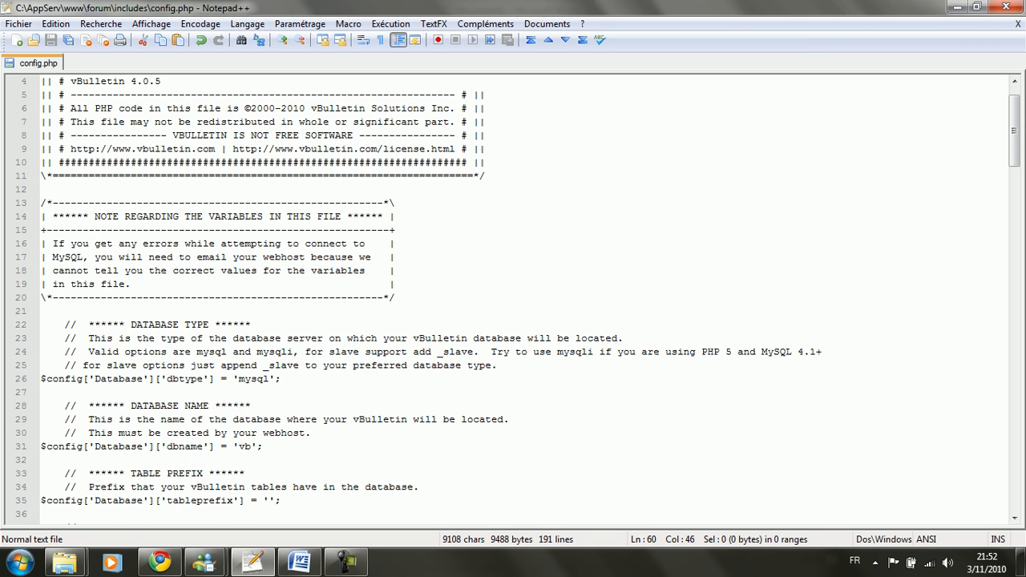
scroll(517, 298, "down", 1)
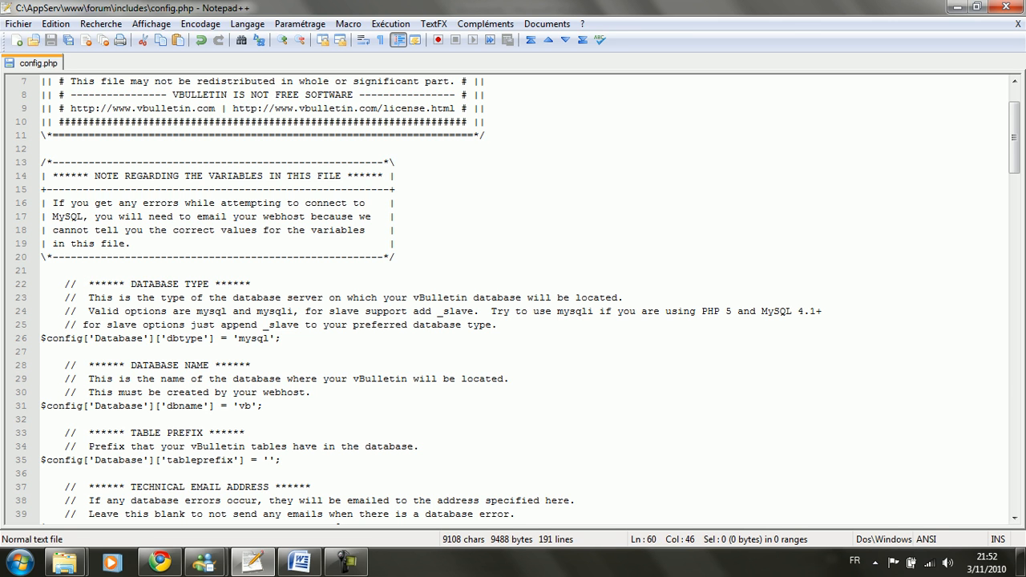
left_click(22, 365)
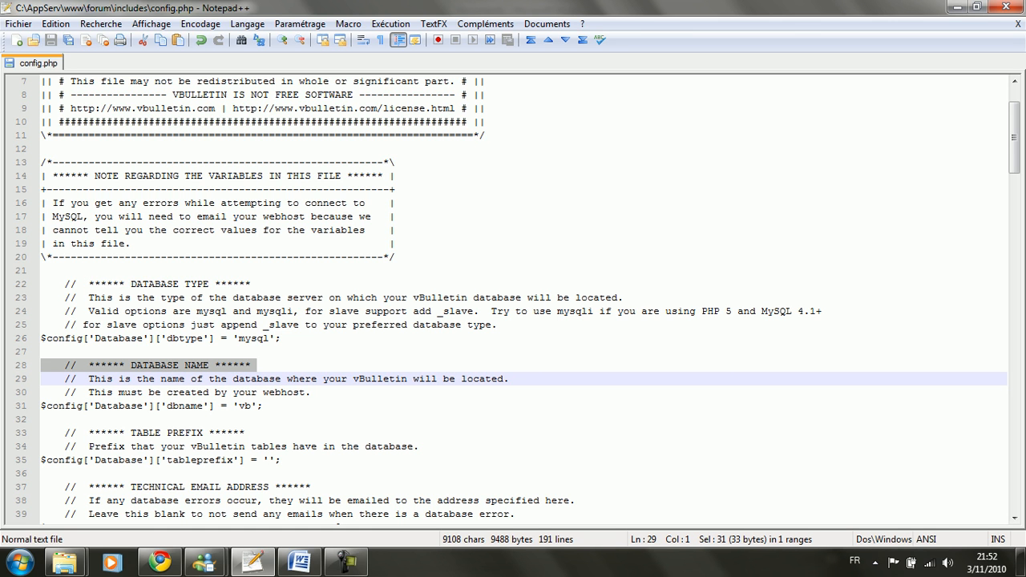
left_click(251, 407)
left_click_drag(239, 406, 250, 406)
scroll(250, 406, "down", 2)
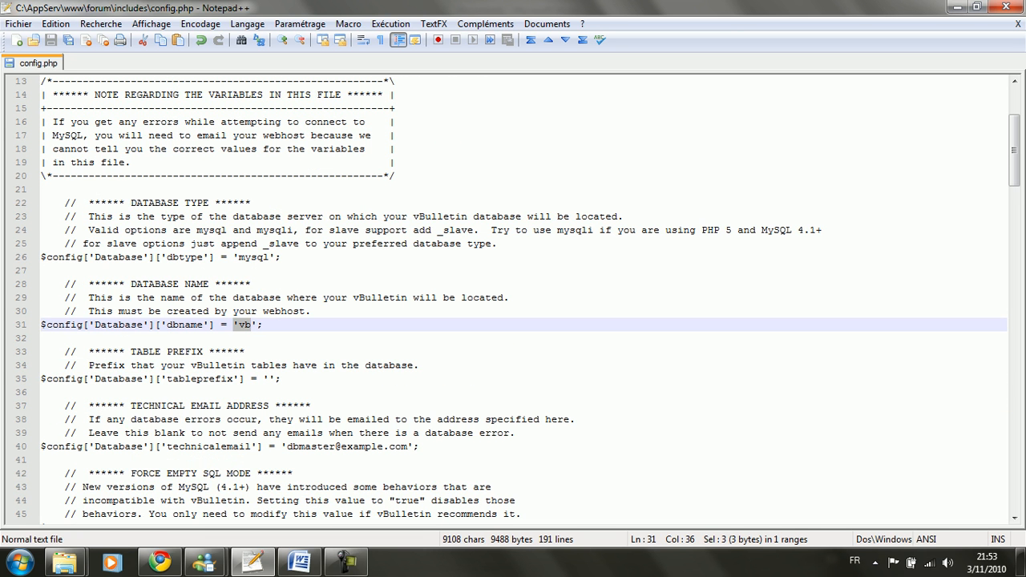
left_click_drag(407, 446, 287, 446)
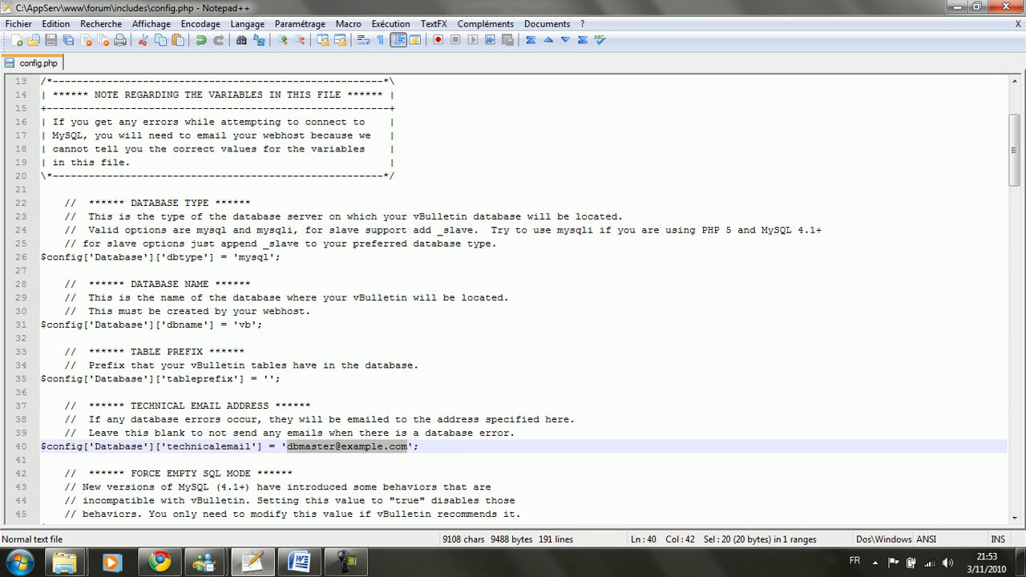
Step: Check the MySQL username 'root' and password values, then minimize Notepad++
scroll(285, 446, "down", 1)
scroll(285, 446, "down", 5)
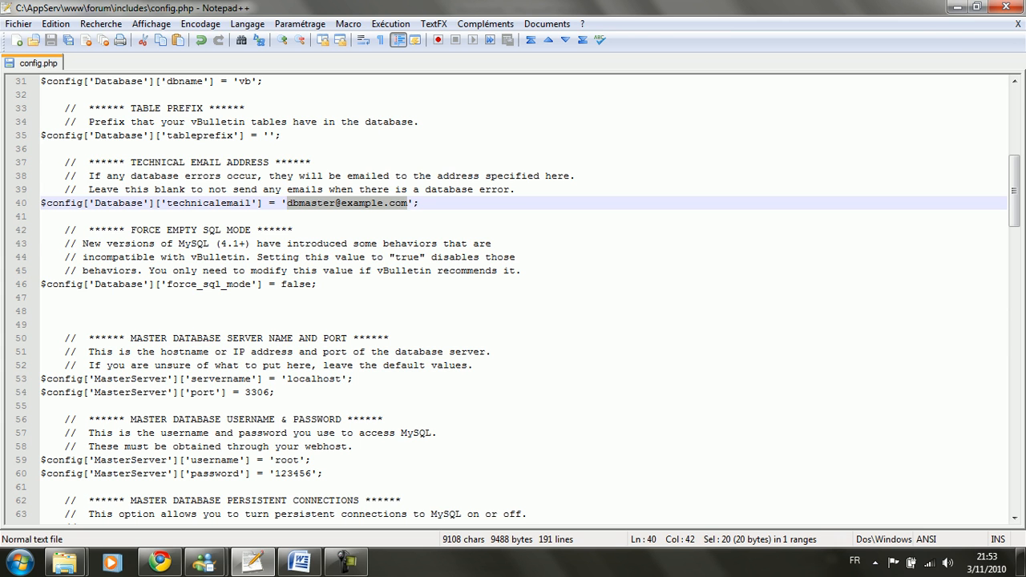
double_click(280, 460)
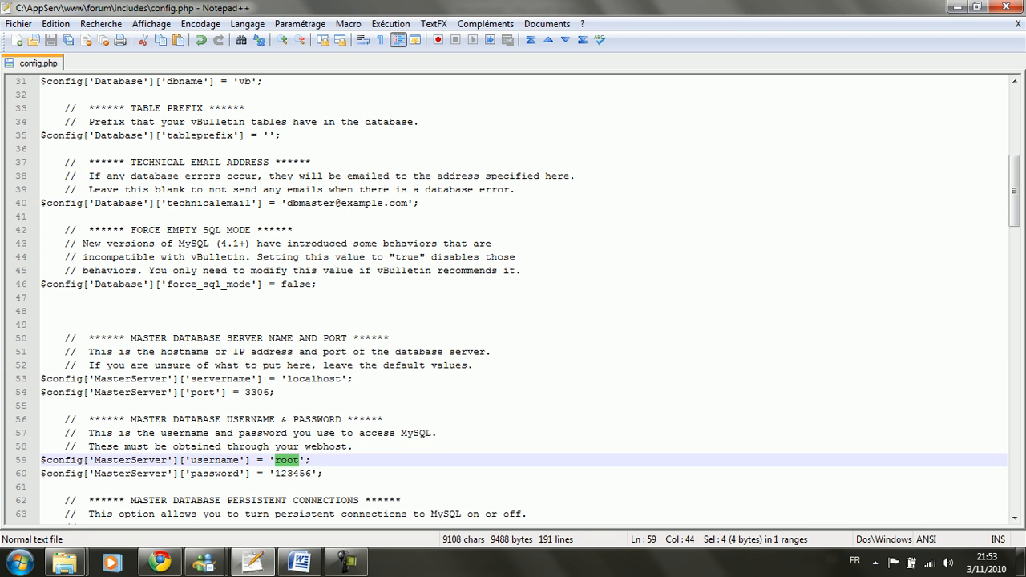
double_click(291, 473)
double_click(289, 460)
left_click(293, 473)
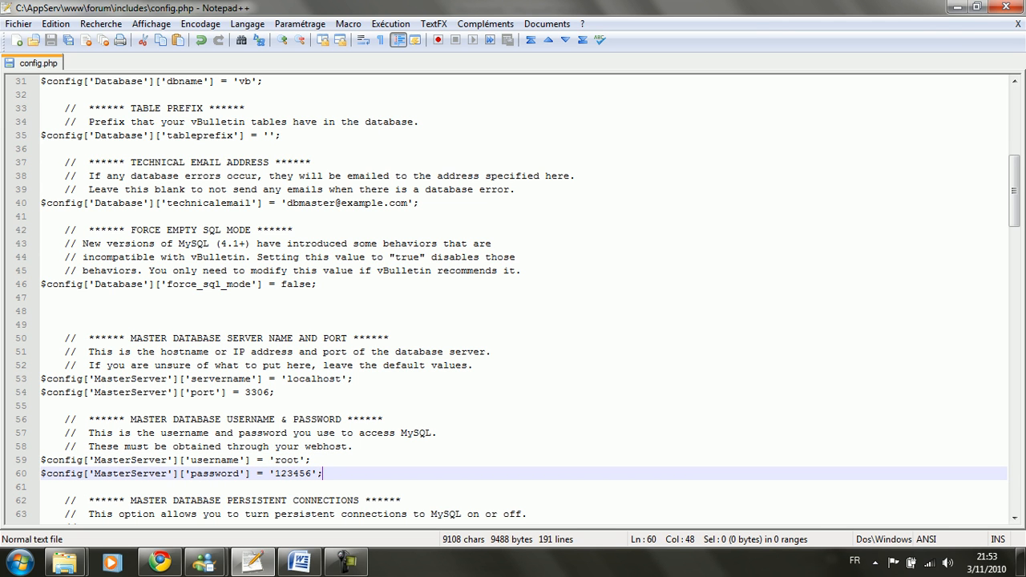
double_click(292, 474)
left_click(239, 243)
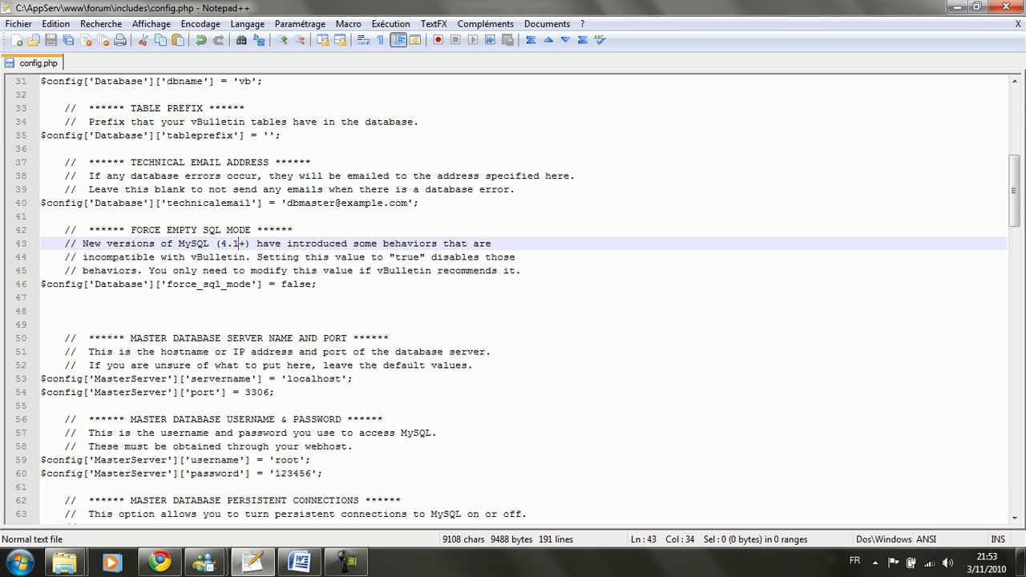
left_click(953, 6)
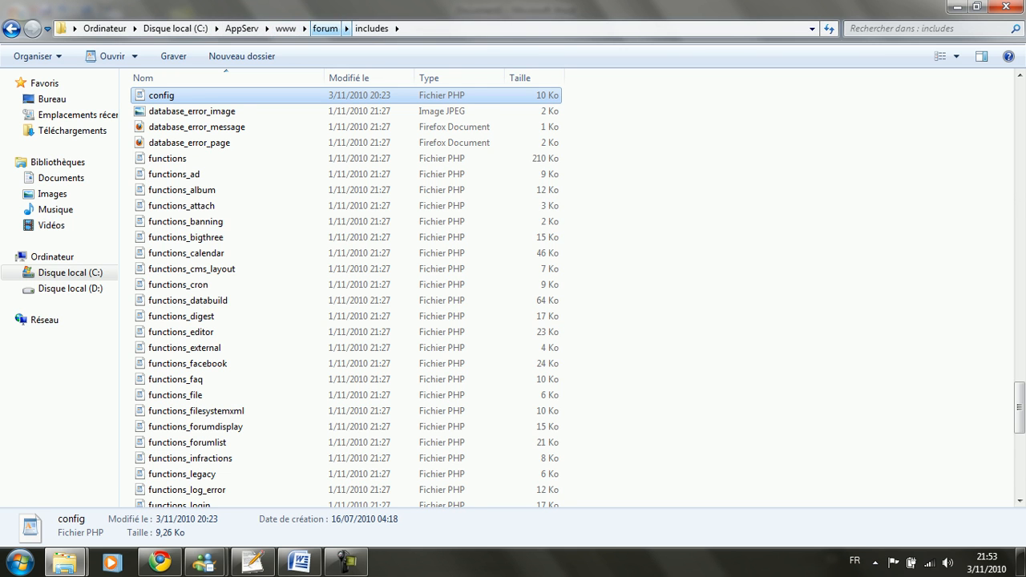
Step: Move up to the forum folder in Explorer and bring Chrome to the front
left_click(325, 28)
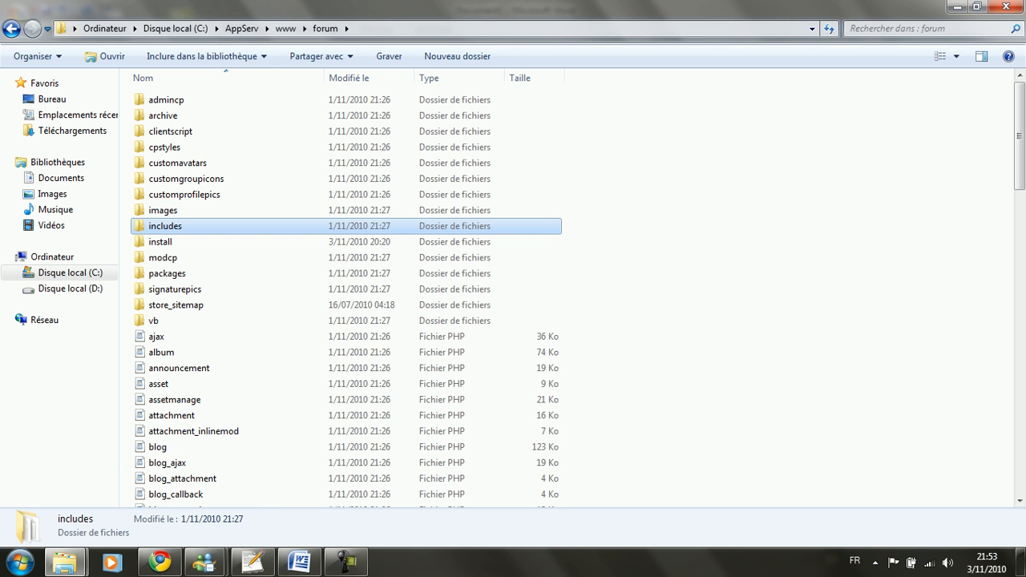
left_click(161, 561)
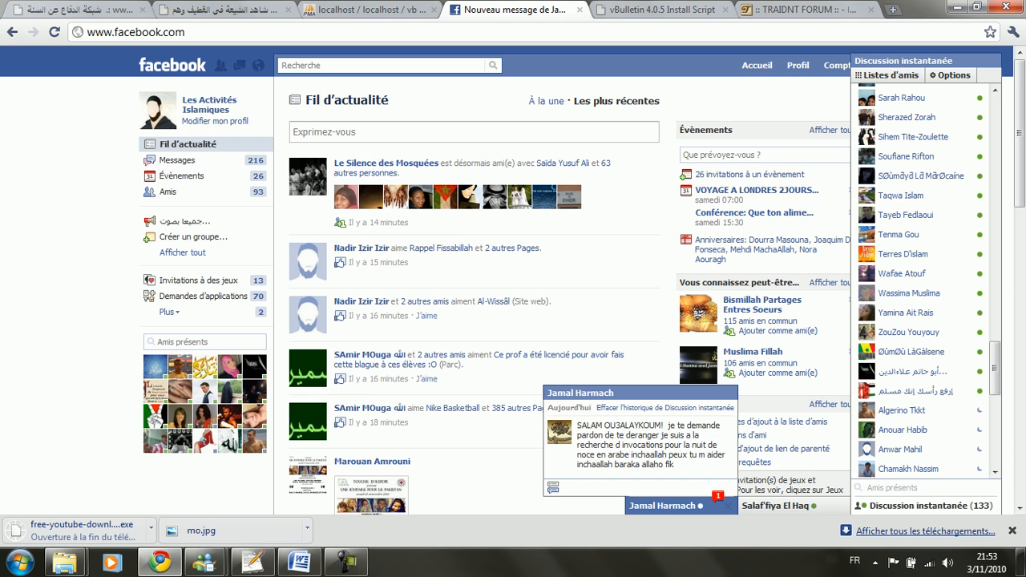
Step: On the install script tab, change the address host to sitedestutos.com
key("ctrl+Tab")
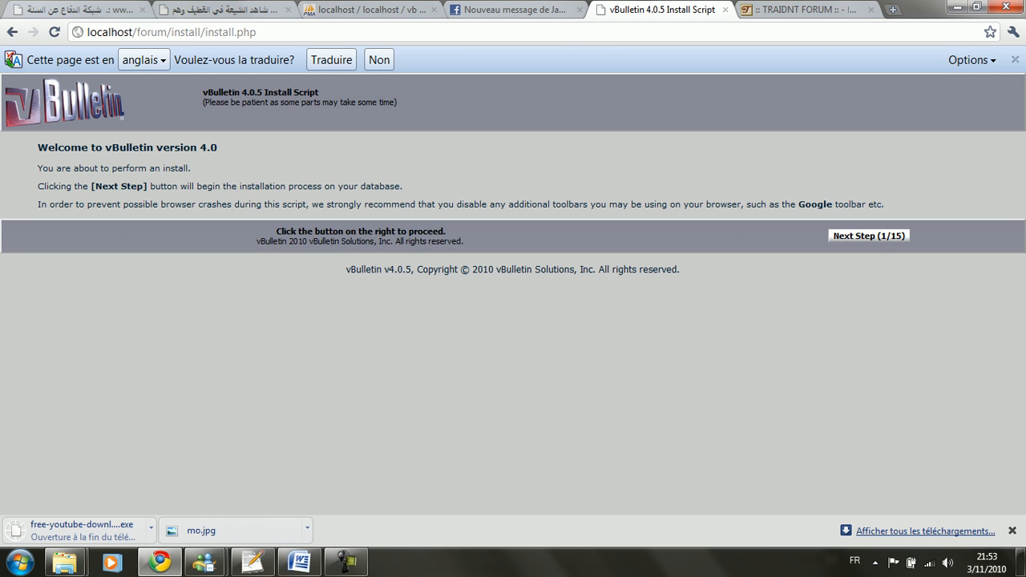
double_click(112, 33)
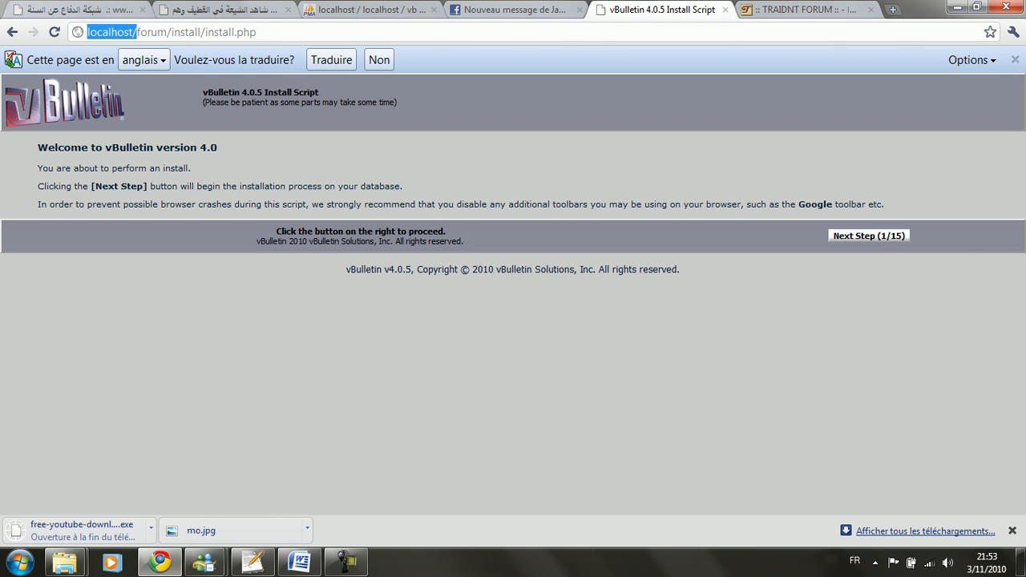
left_click(137, 32)
double_click(147, 32)
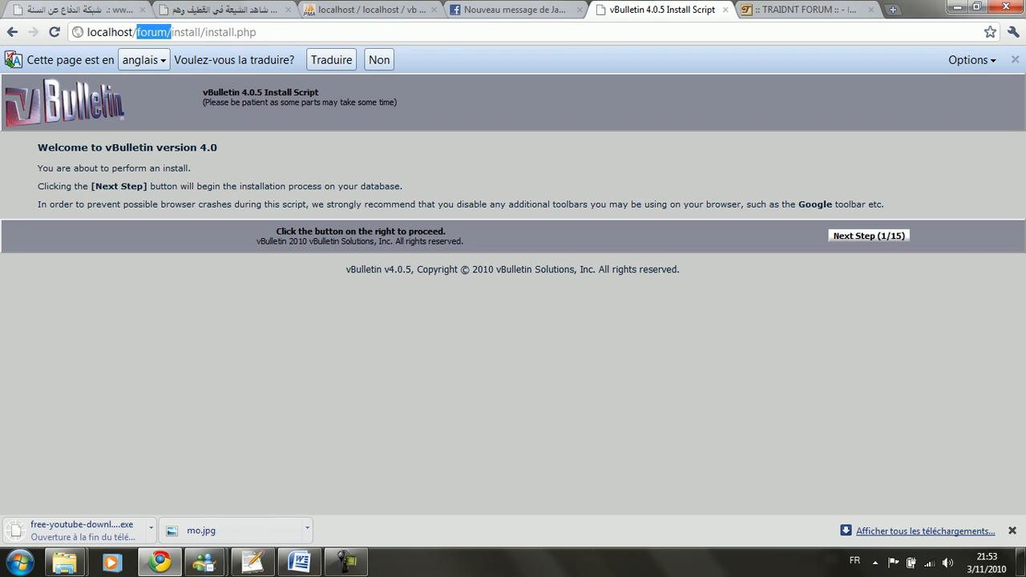
left_click(148, 32)
left_click(157, 32)
double_click(188, 32)
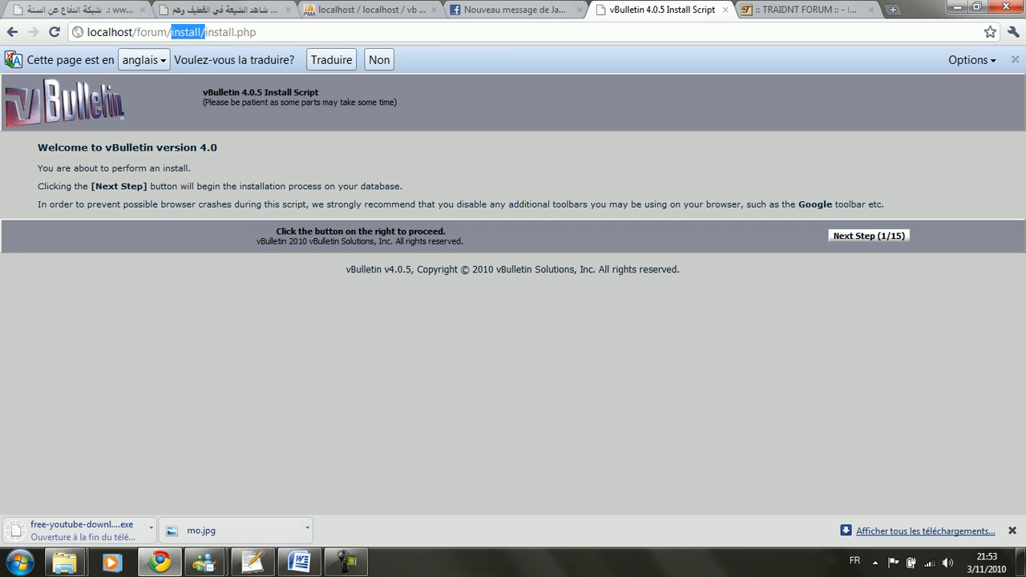
left_click(258, 32)
double_click(118, 32)
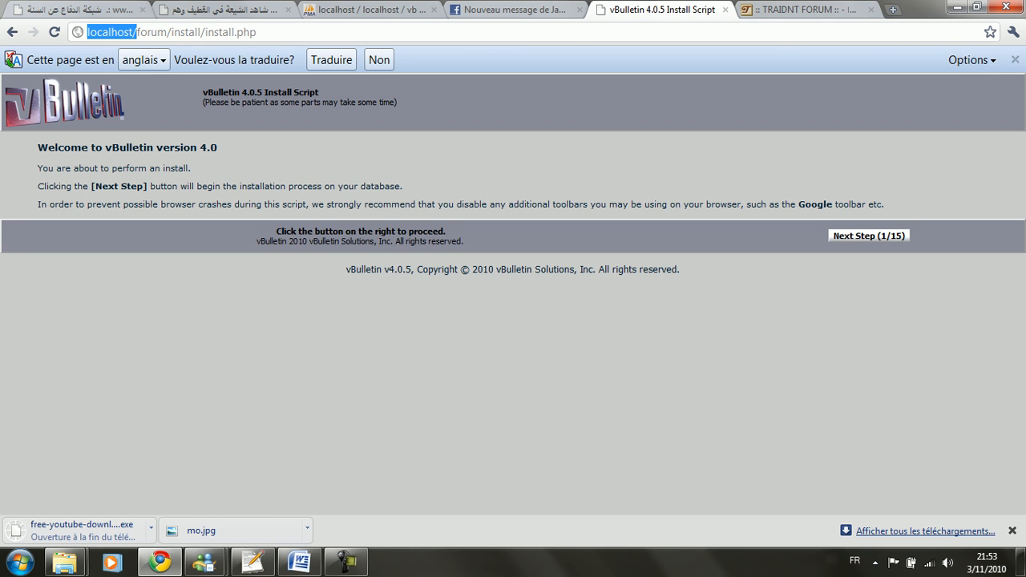
type("sitedestutos.com")
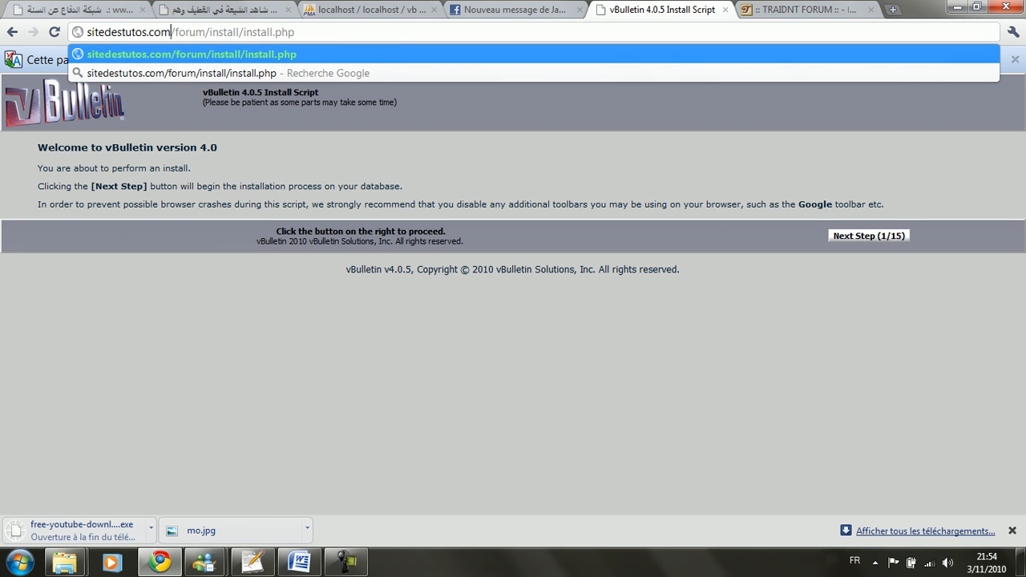
double_click(186, 32)
double_click(224, 32)
left_click(257, 33)
double_click(257, 32)
left_click(291, 32)
Step: Rewrite the address as localhost/forum/install/install.php and load it
double_click(145, 32)
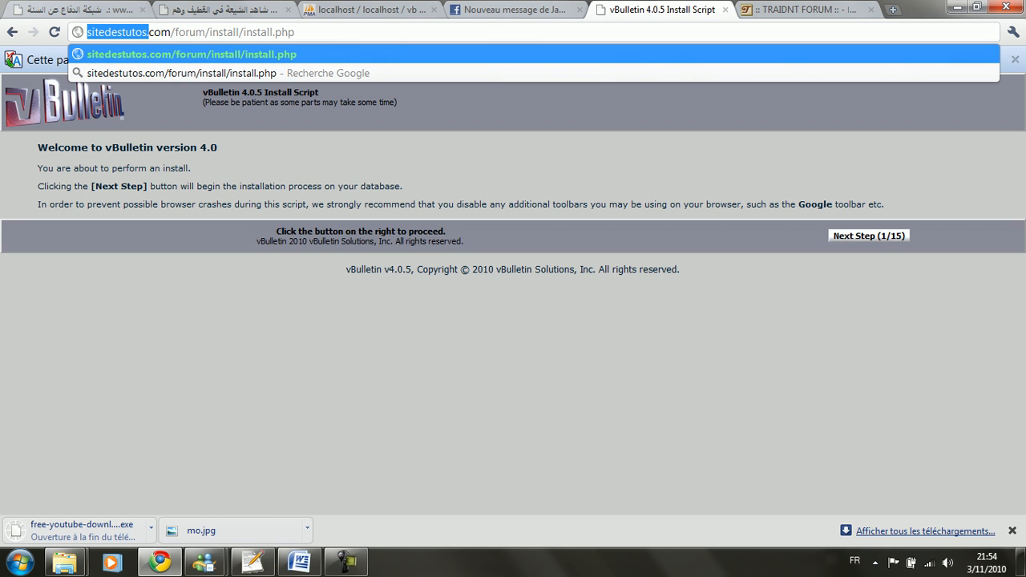
left_click_drag(170, 32, 205, 33)
key("BackSpace")
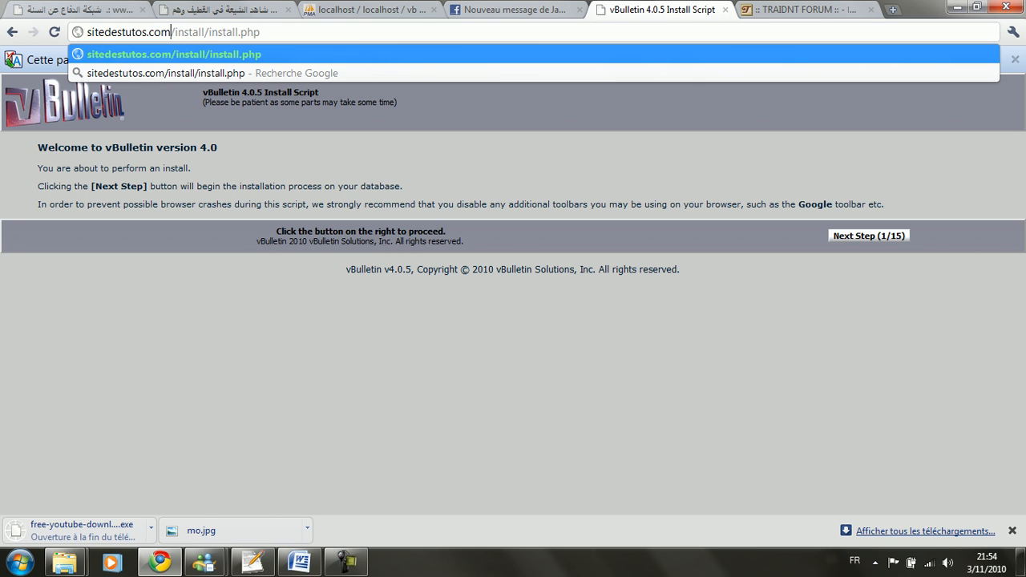
type("/")
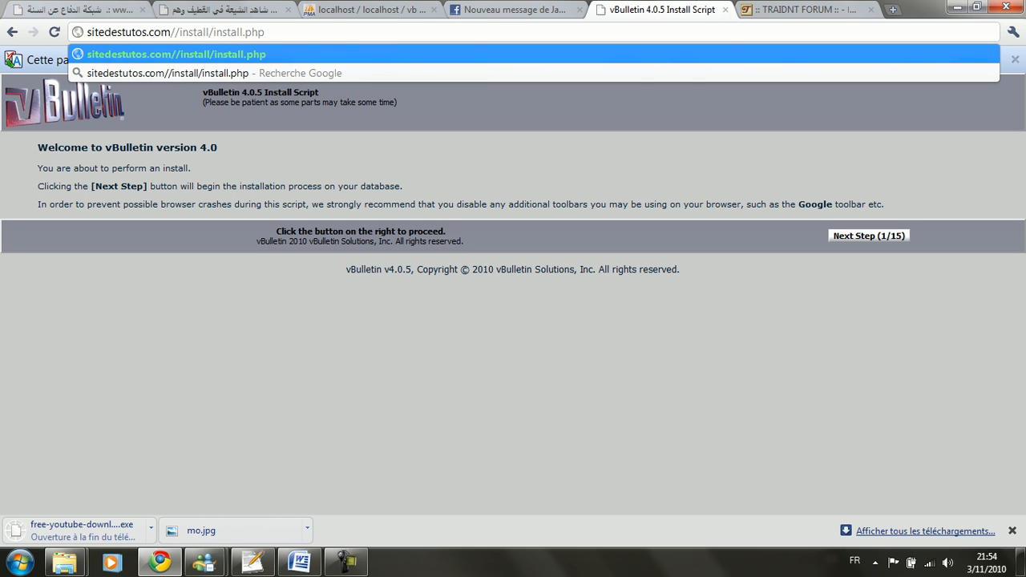
type("forum")
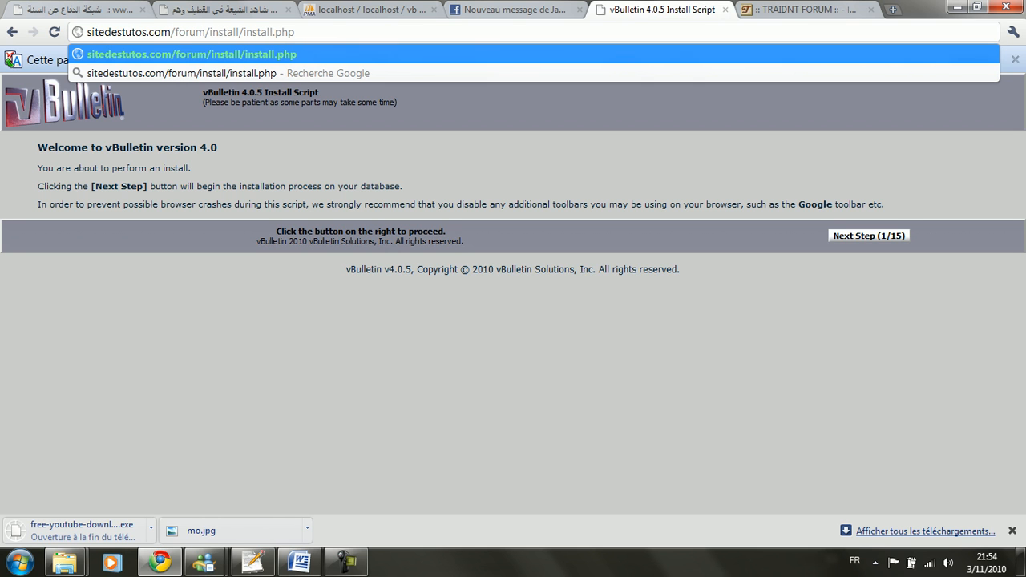
double_click(118, 32)
key("ctrl+shift+Right")
type("localhost")
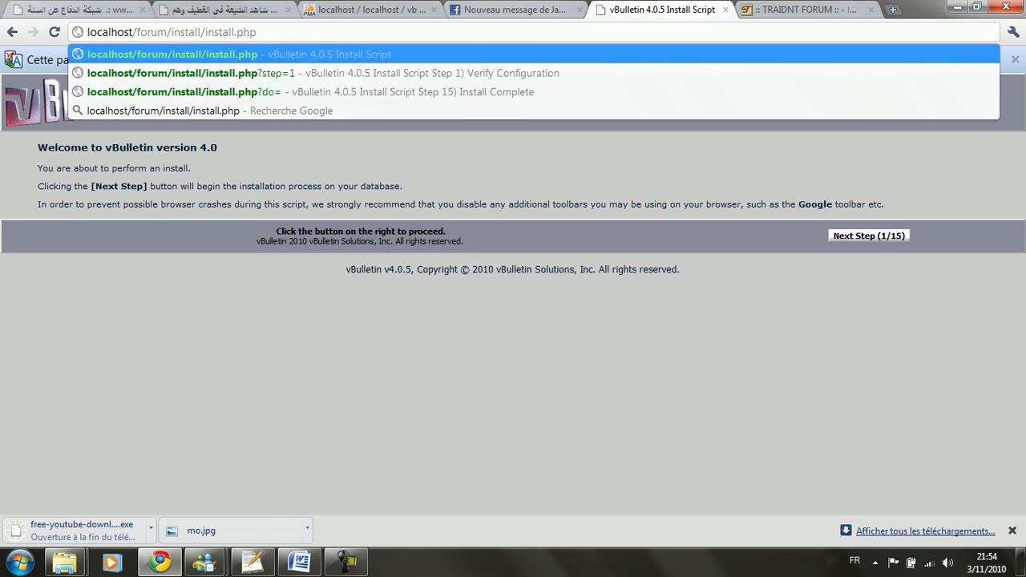
key("Return")
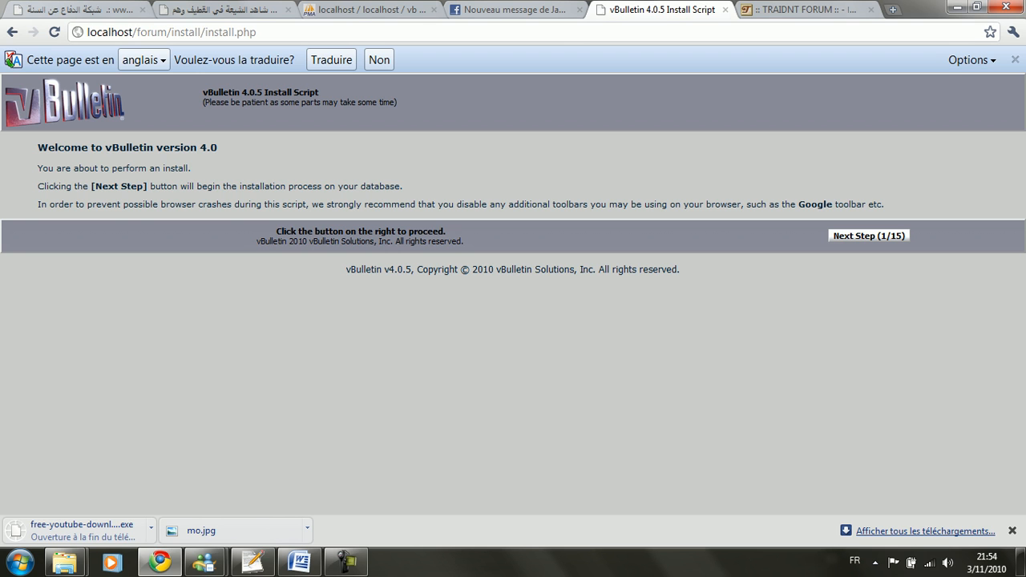
Step: Advance through the configuration check, database connection, table creation and table alteration
left_click(868, 236)
left_click(864, 198)
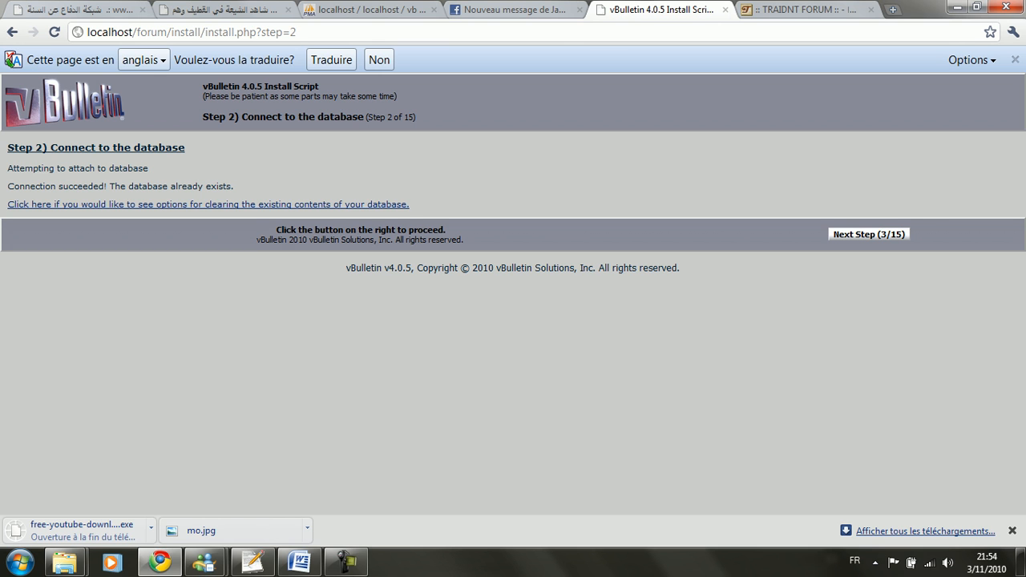
left_click(869, 234)
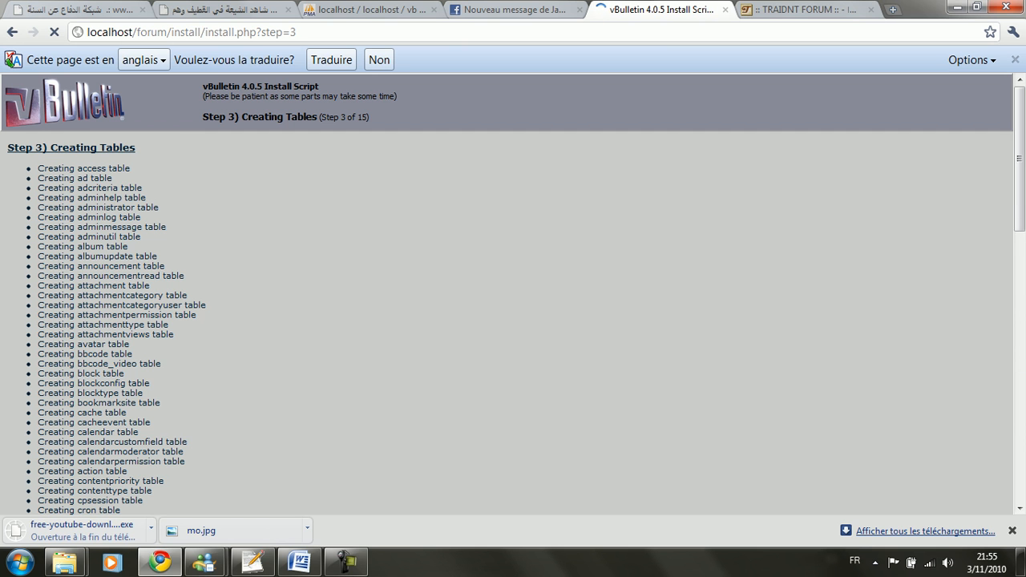
scroll(507, 293, "down", 20)
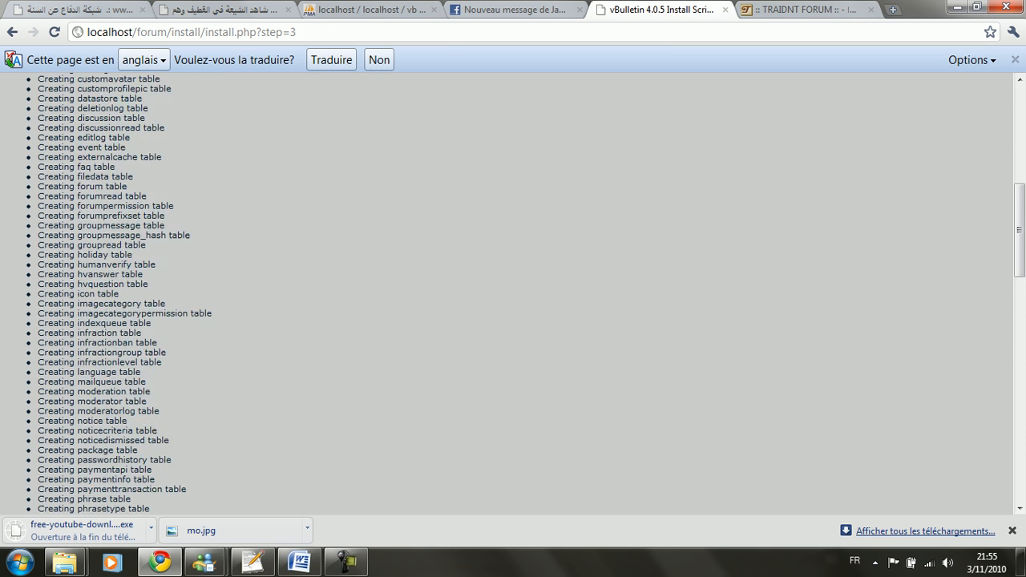
left_click(857, 465)
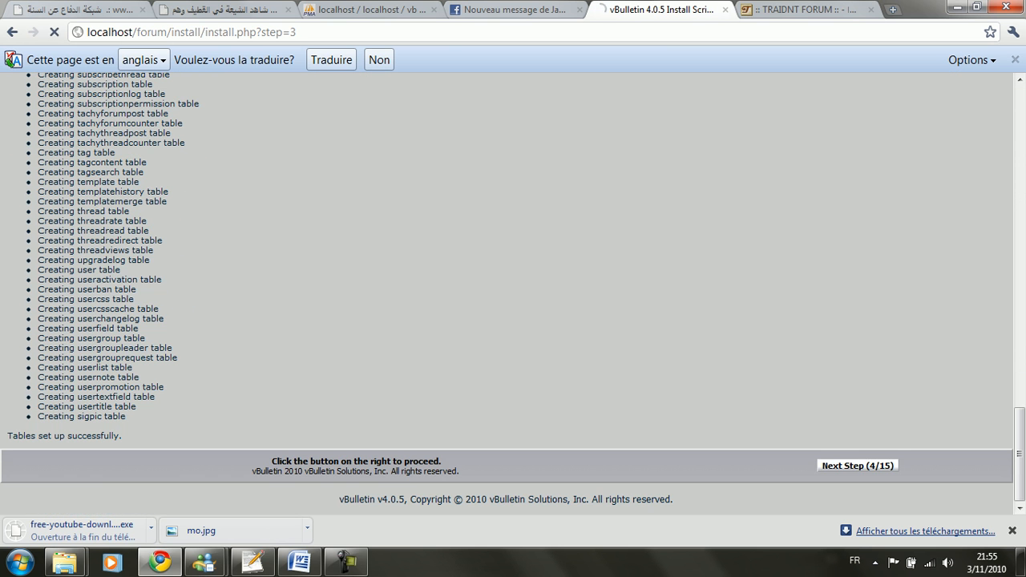
Step: Continue through default data, language import and style import until Default Style reports Done
left_click(869, 229)
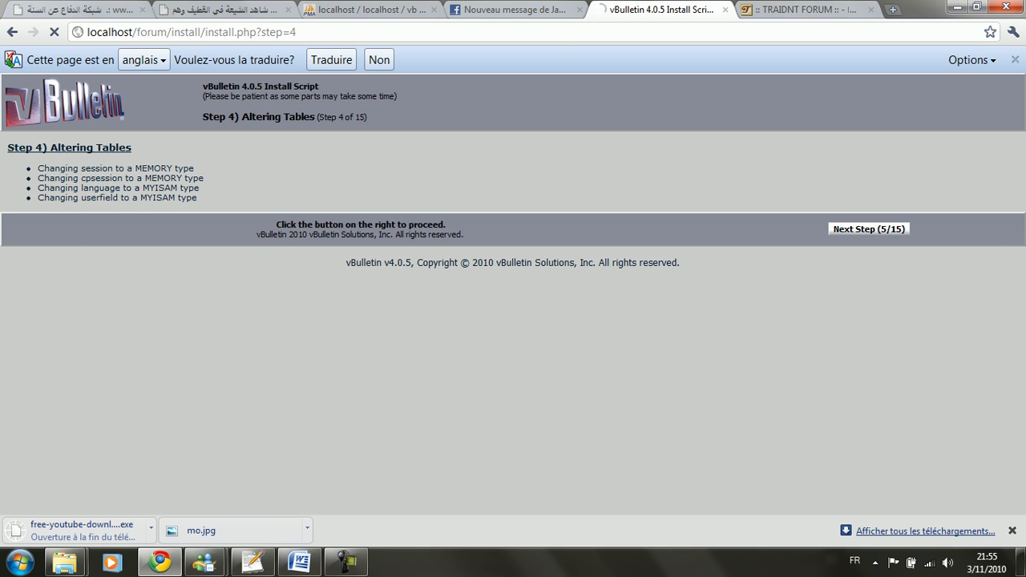
scroll(507, 294, "down", 3)
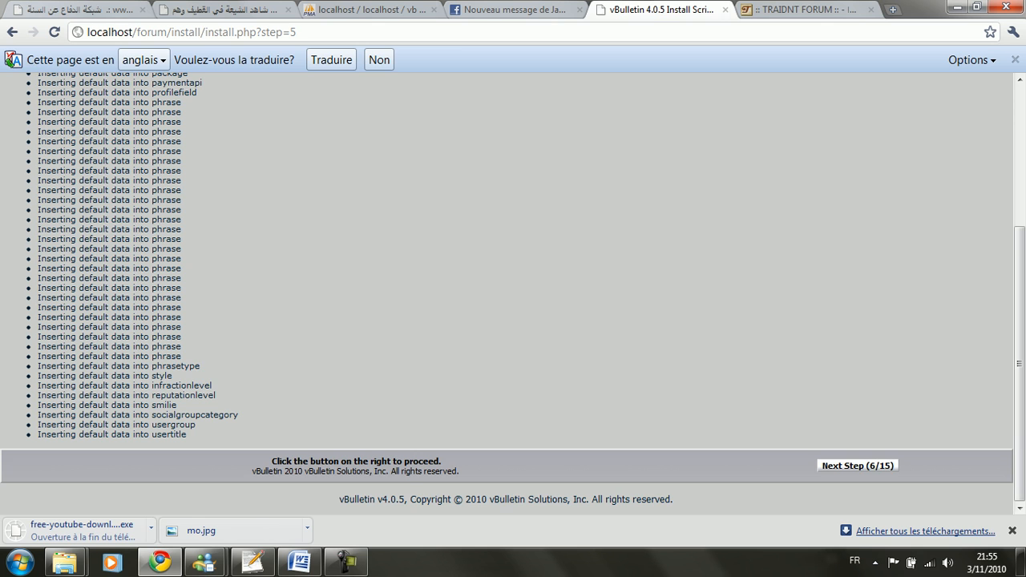
left_click(857, 465)
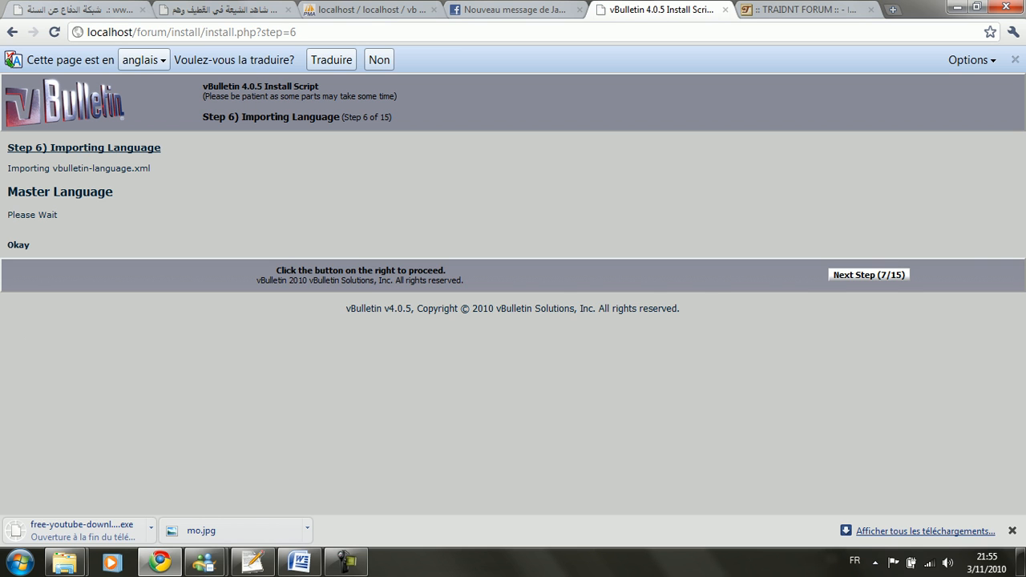
left_click(875, 275)
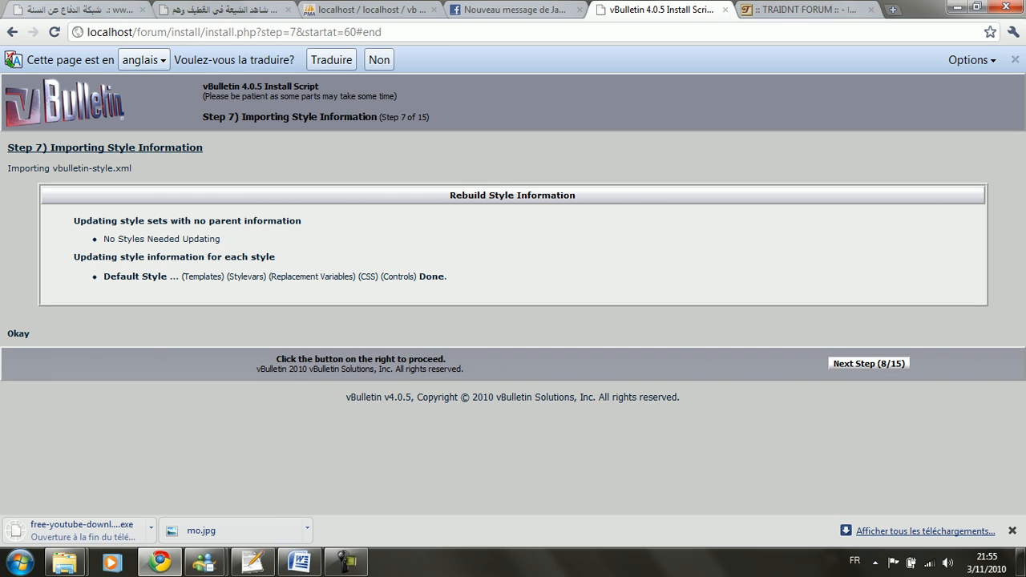
left_click_drag(103, 277, 167, 276)
left_click_drag(318, 277, 465, 282)
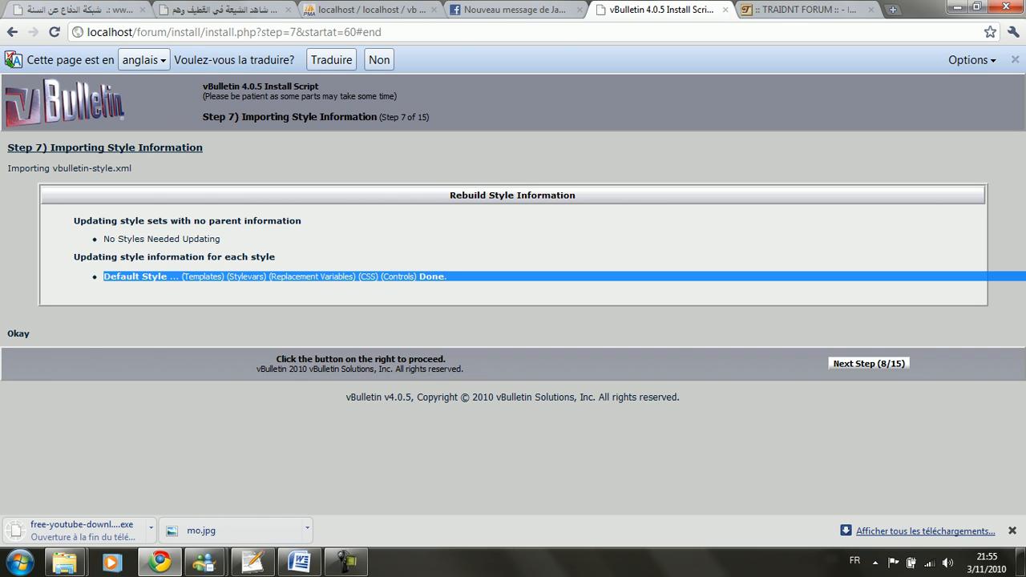
left_click(468, 285)
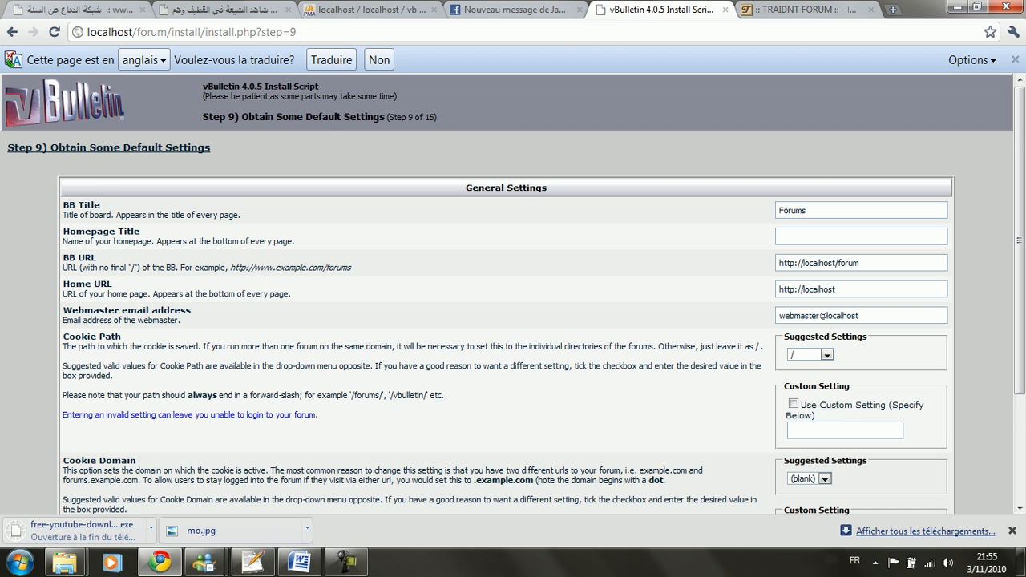
Step: Replace the BB Title 'Forums' with 'forum sitedestutos.com'
double_click(806, 210)
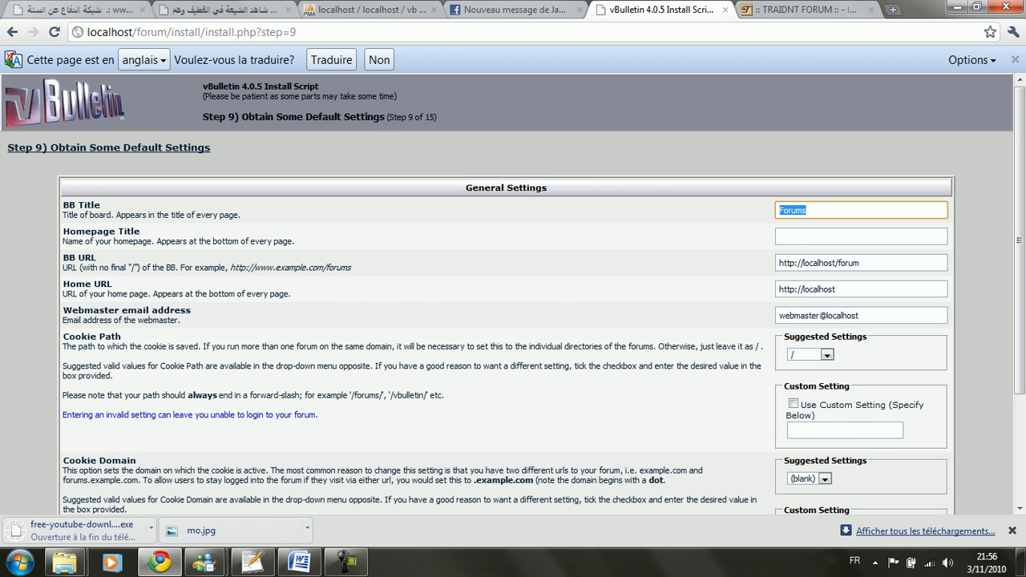
scroll(513, 320, "down", 2)
scroll(513, 321, "up", 2)
type("forum")
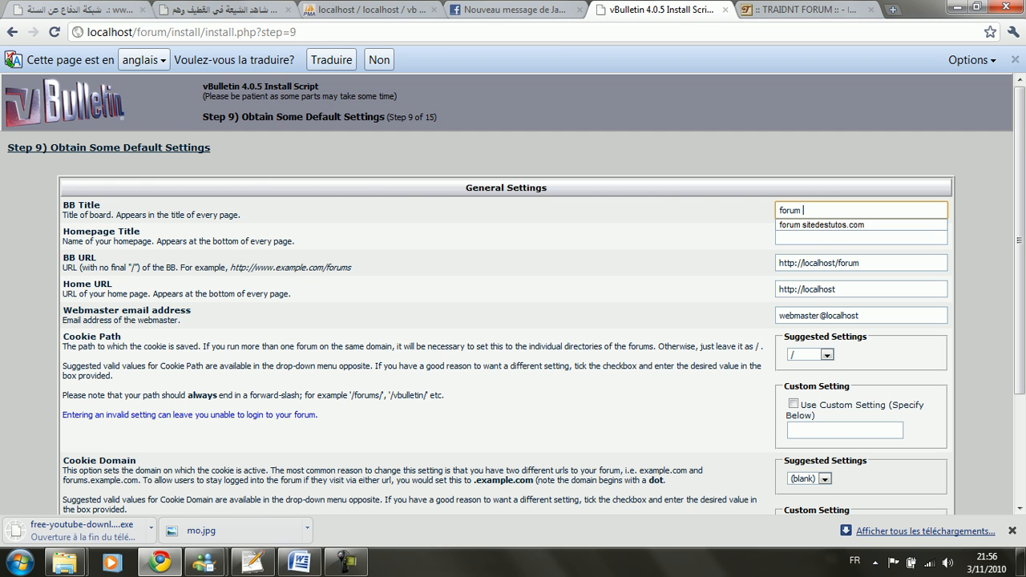
key("Down")
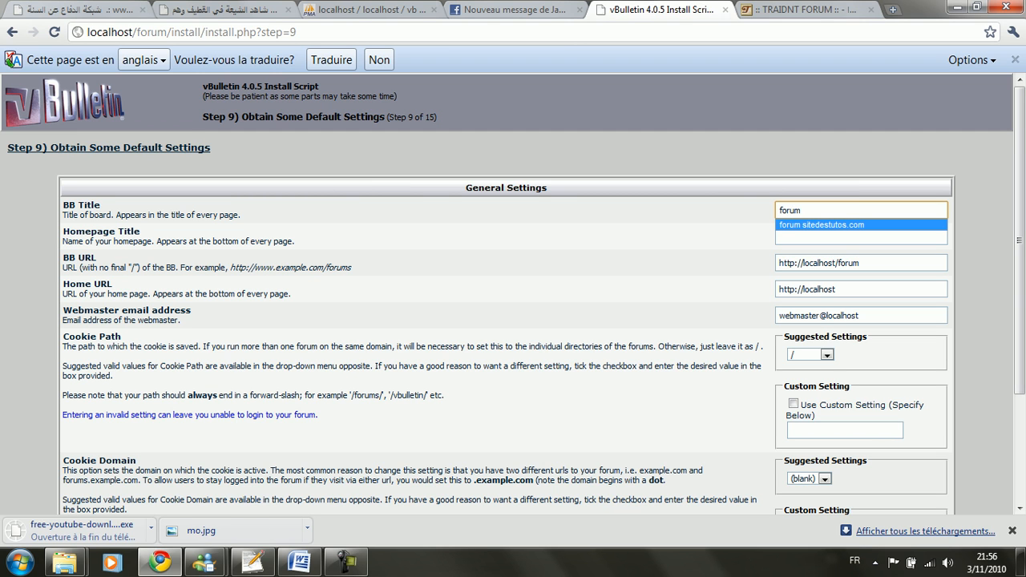
key("Return")
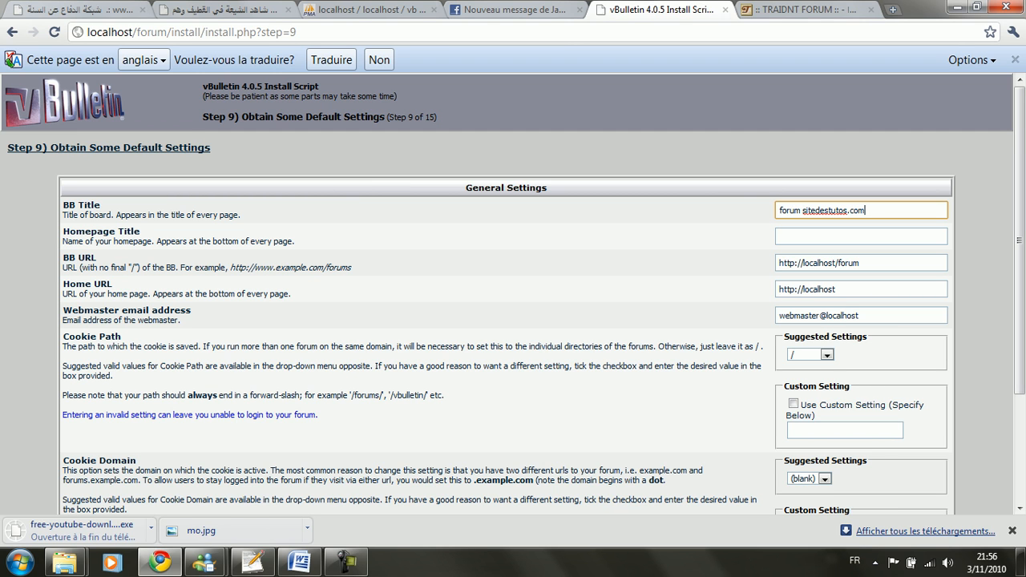
Step: Submit the general settings and continue past the default settings import
scroll(513, 320, "down", 1)
left_click_drag(861, 241, 777, 240)
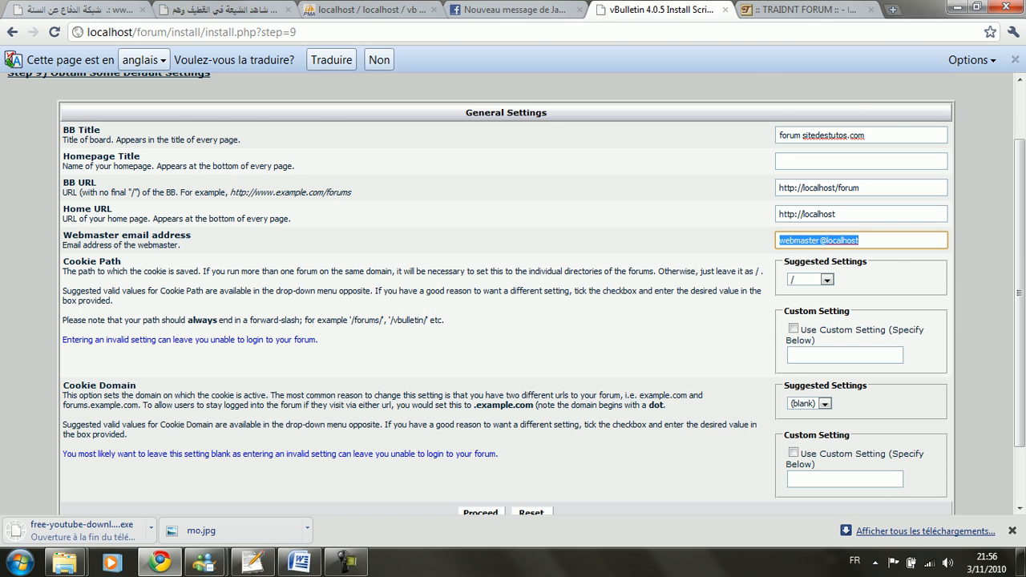
scroll(513, 321, "down", 1)
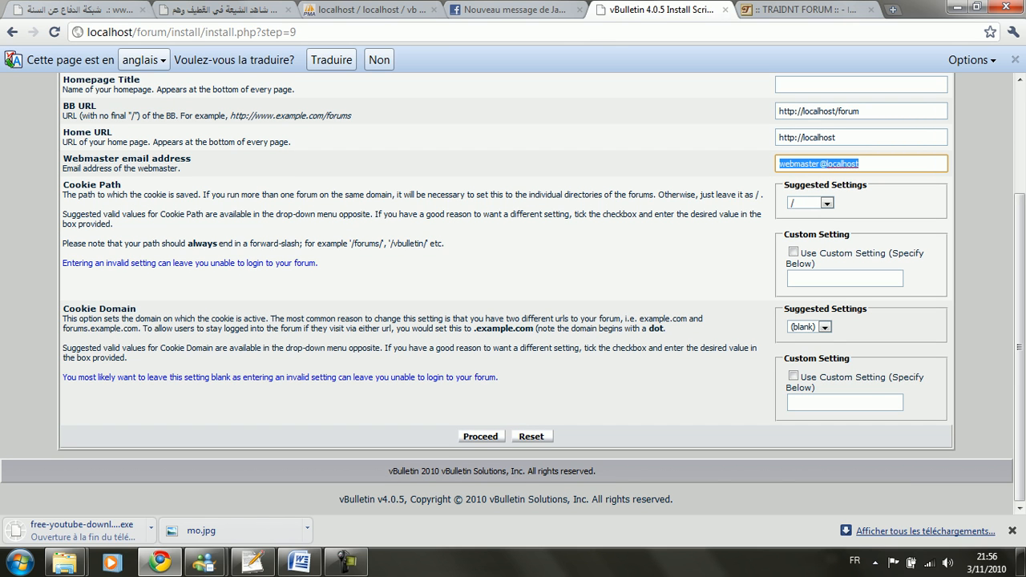
key("Return")
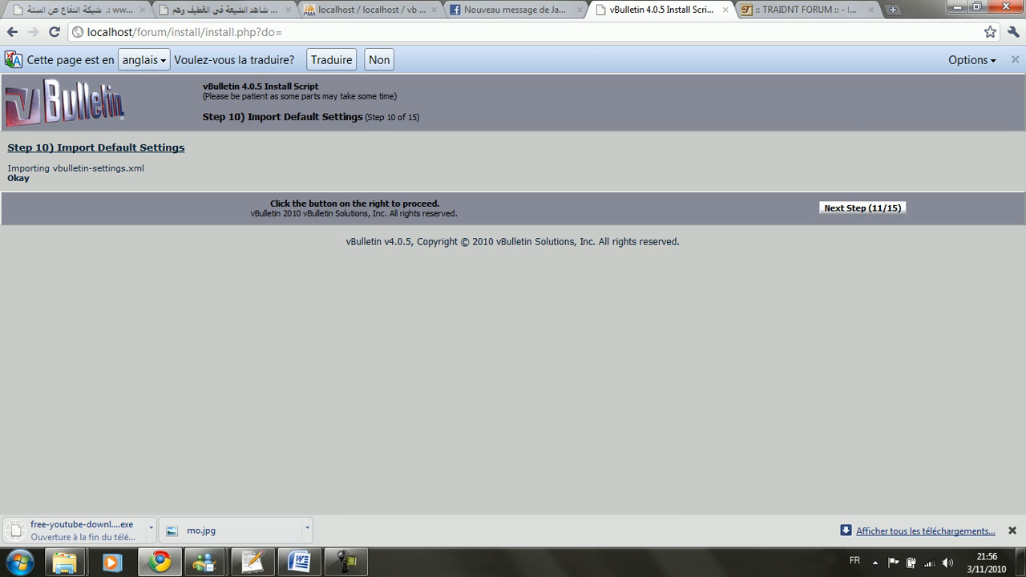
left_click(862, 208)
Step: Set the administrator user name to 'admin' and enter the password twice
triple_click(459, 210)
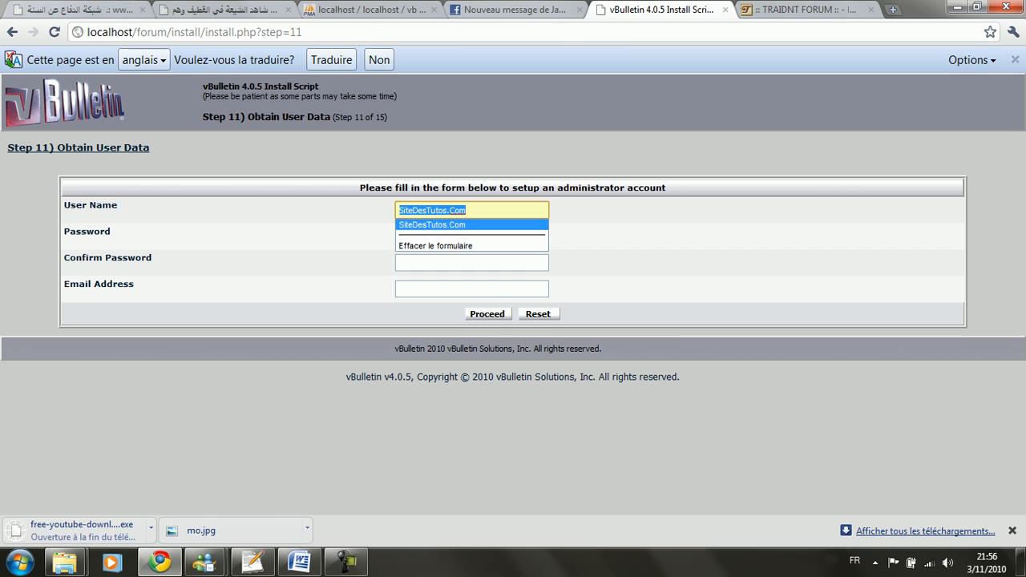
double_click(458, 210)
key("Return")
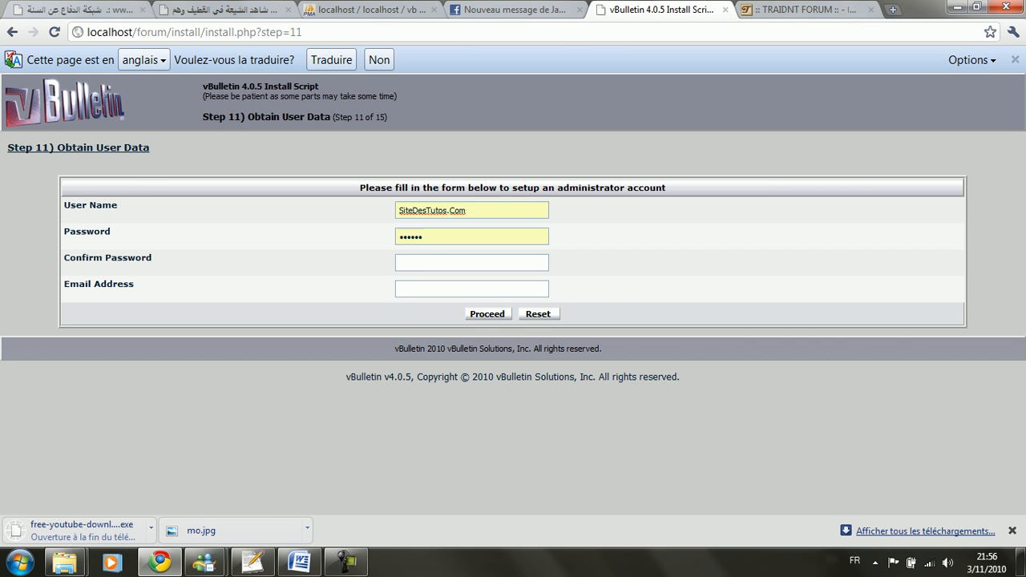
triple_click(458, 210)
type("ADMIN")
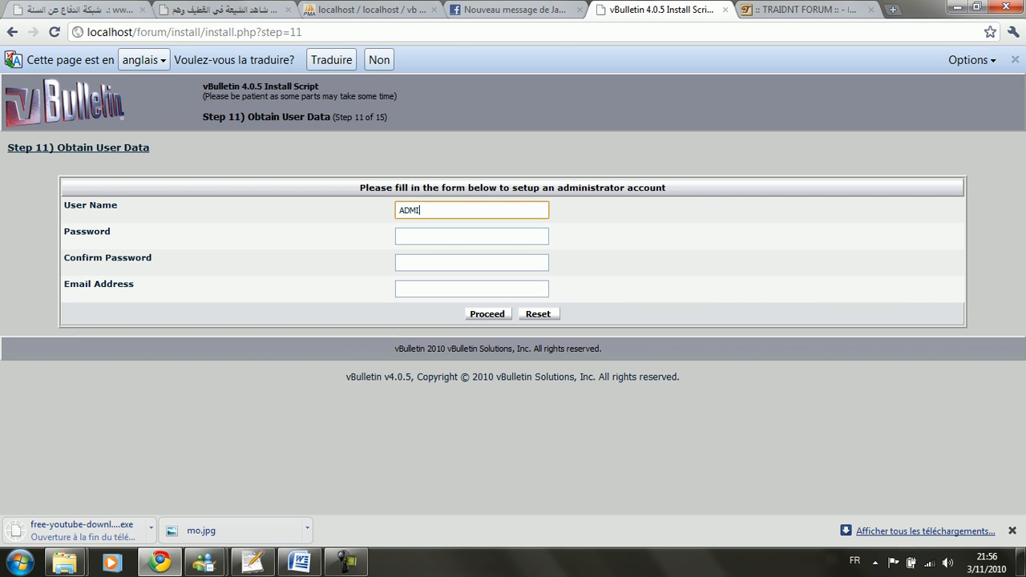
key("BackSpace")
key("BackSpace")
key("BackSpace")
key("BackSpace")
key("BackSpace")
type("admin")
key("Tab")
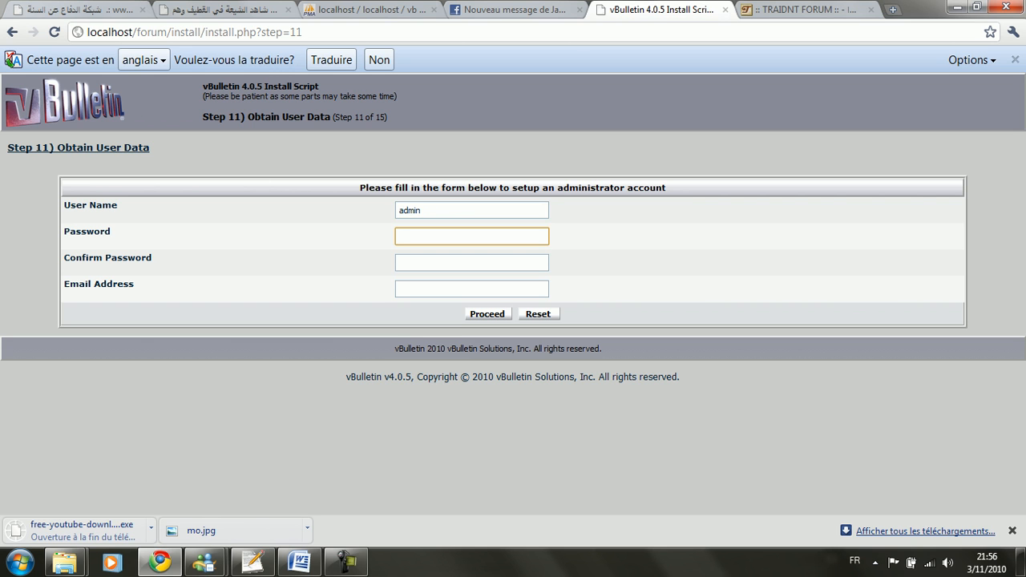
type("123456")
key("Tab")
type("123456")
Step: Enter the administrator's e-mail address and submit the account form
key("Tab")
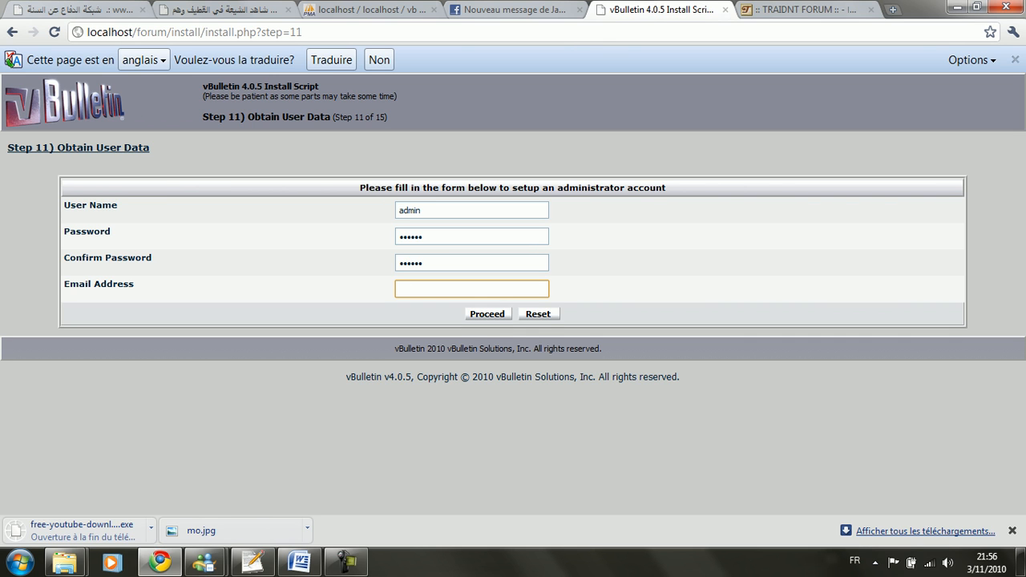
key("Return")
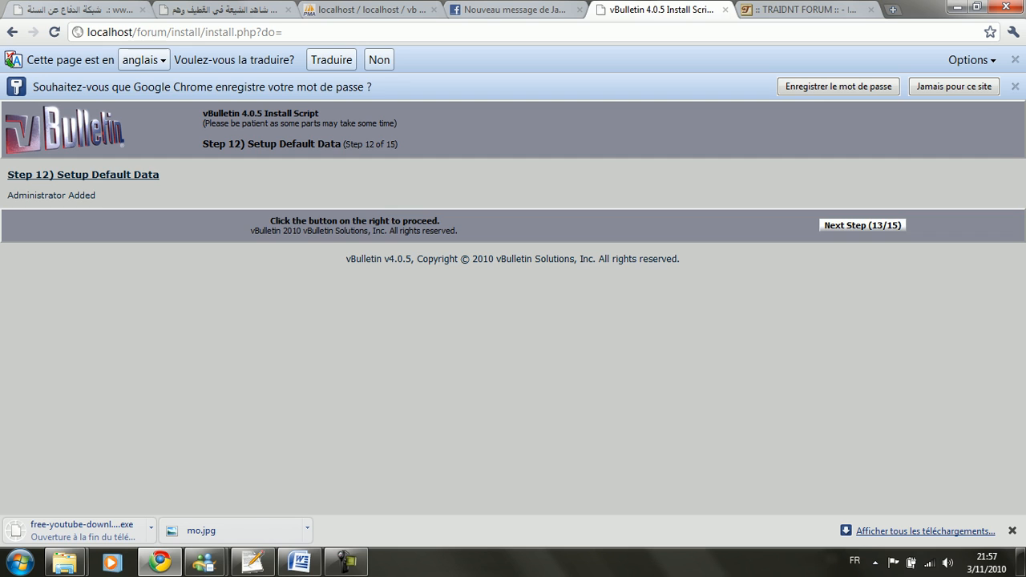
Step: Install the blog product and the CMS default data to reach Step 15 Install Complete
left_click(862, 225)
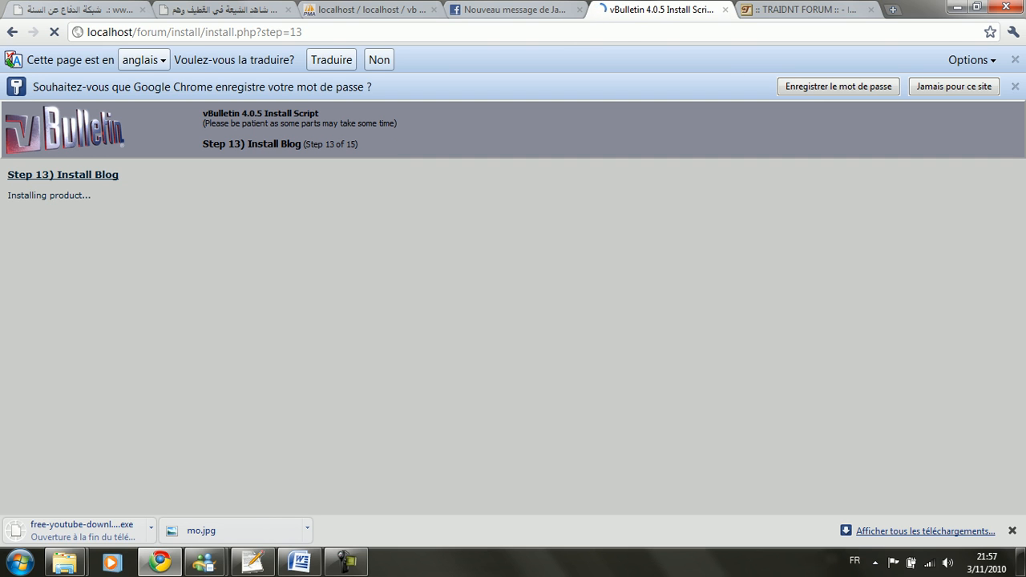
left_click_drag(203, 114, 262, 114)
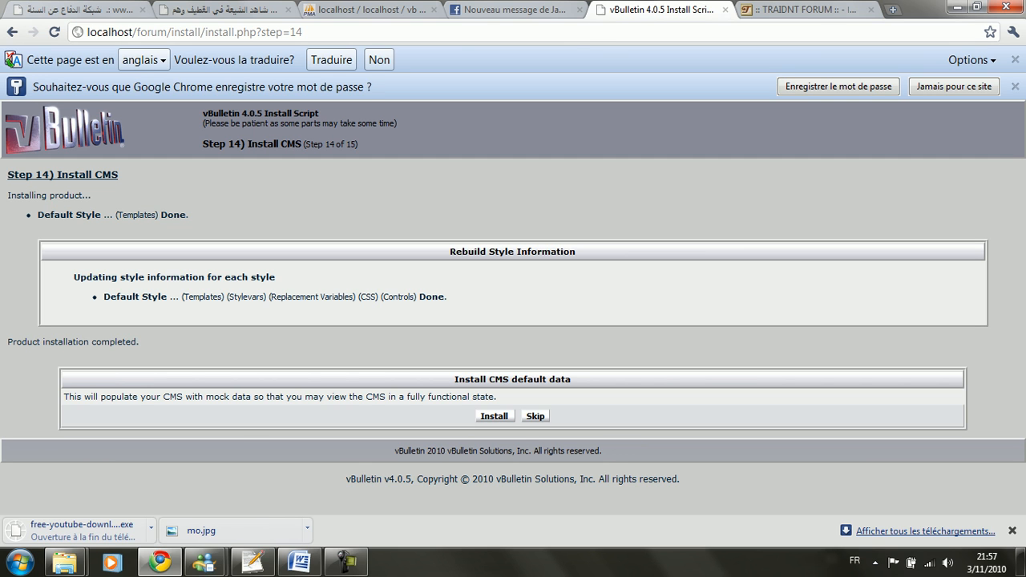
triple_click(512, 380)
left_click(513, 379)
left_click(494, 416)
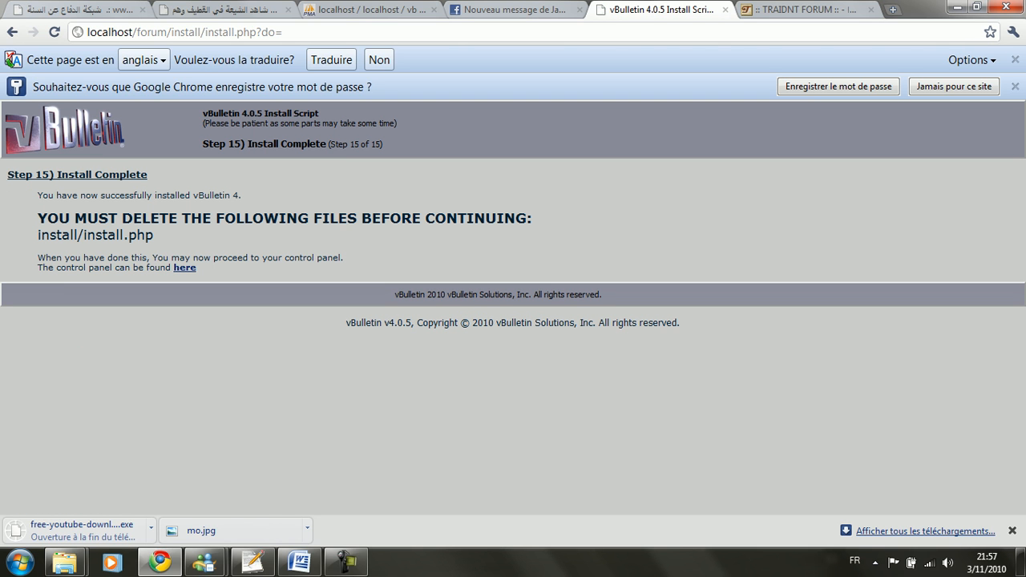
double_click(54, 218)
double_click(58, 235)
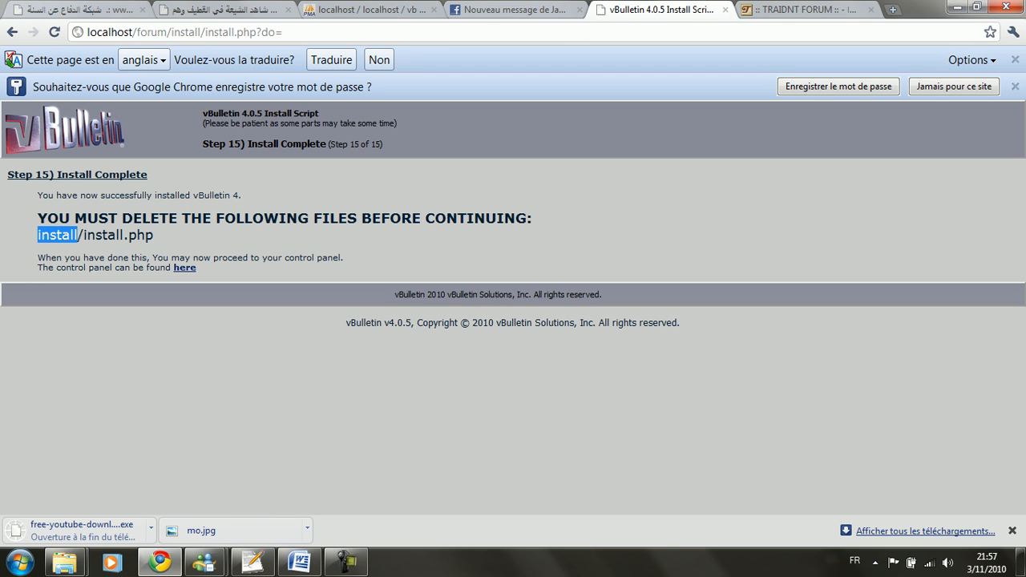
left_click(58, 234)
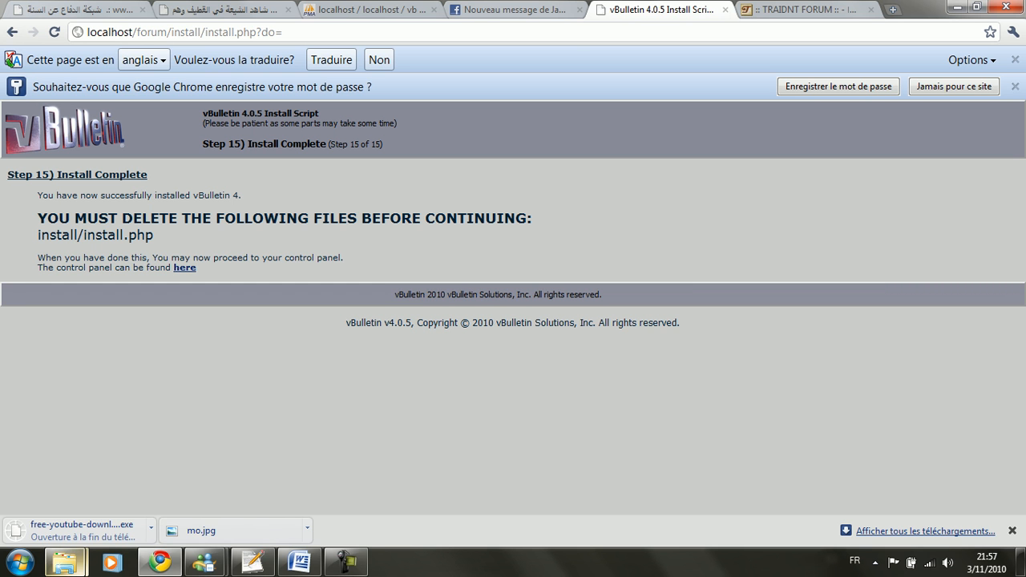
Step: Rename the forum's install folder to install1
mouse_move(64, 561)
left_click(260, 481)
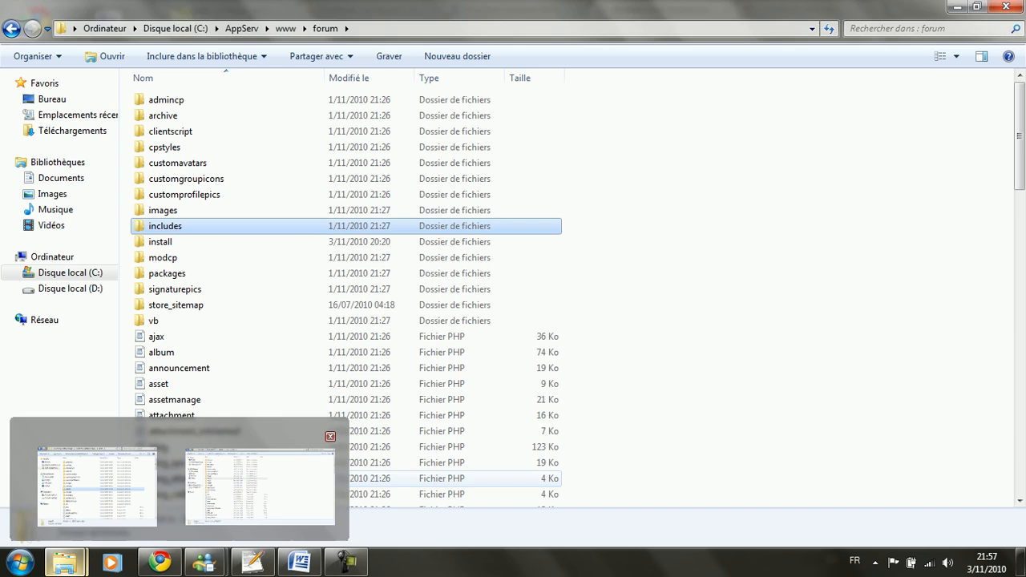
right_click(176, 241)
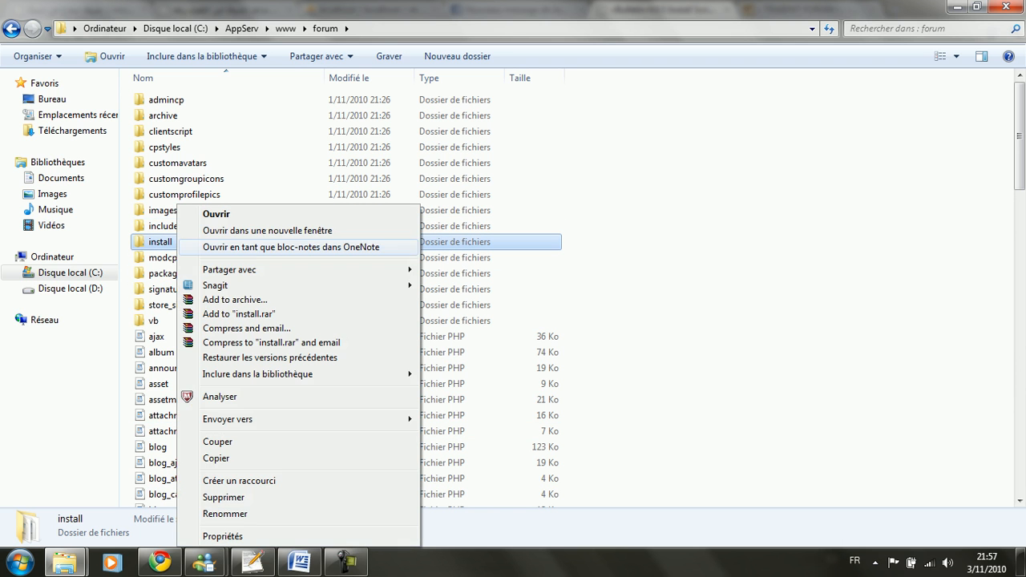
left_click(226, 515)
left_click(174, 241)
type("1")
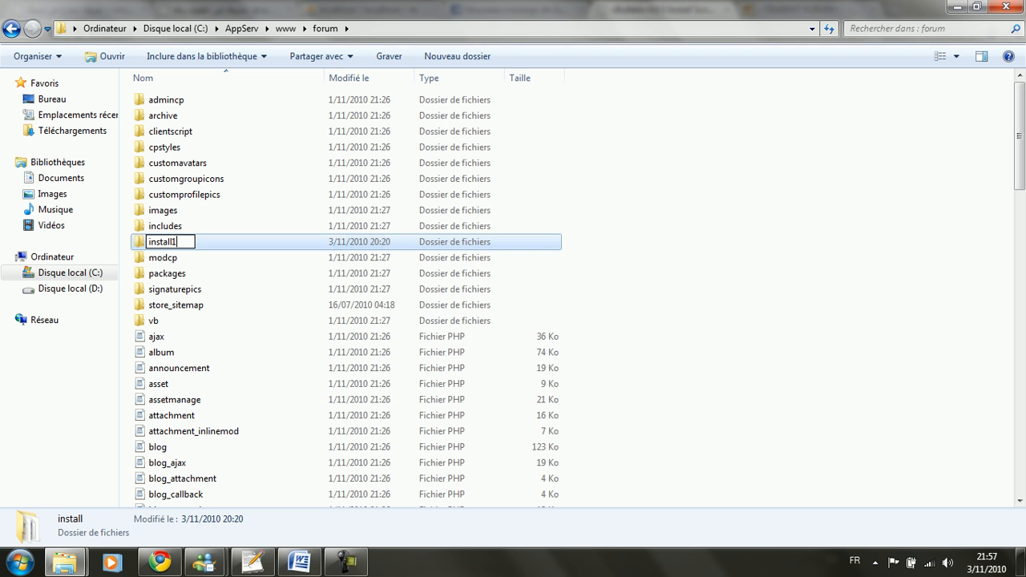
key("Return")
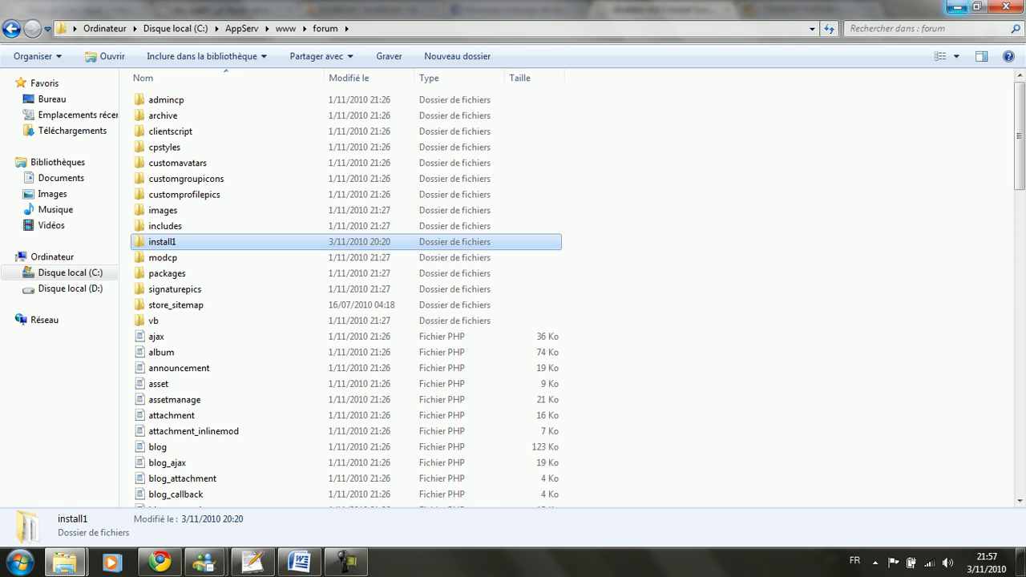
Step: Follow the completion page's link to the Admin Control Panel login form
left_click(956, 6)
left_click(185, 267)
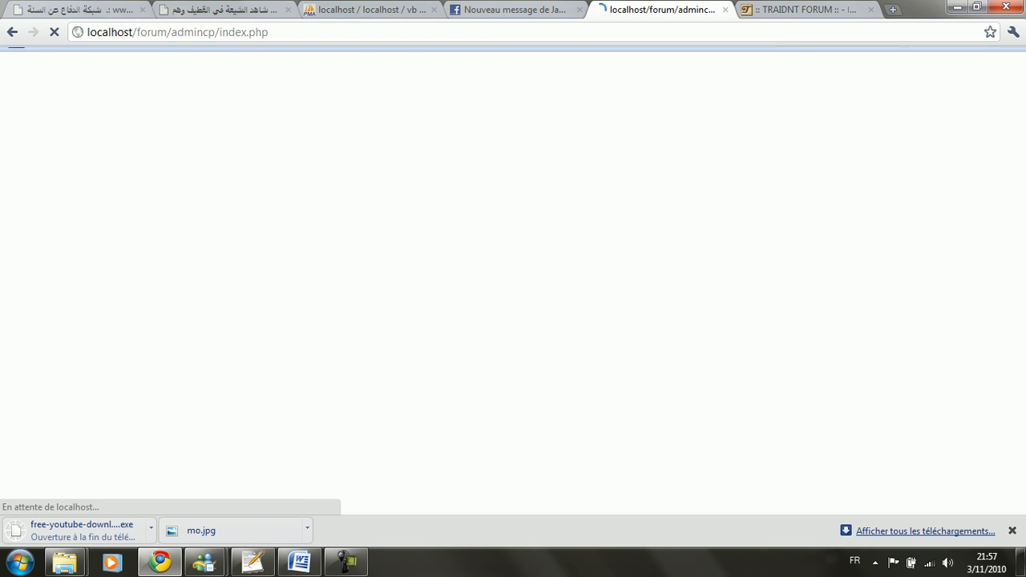
left_click(548, 189)
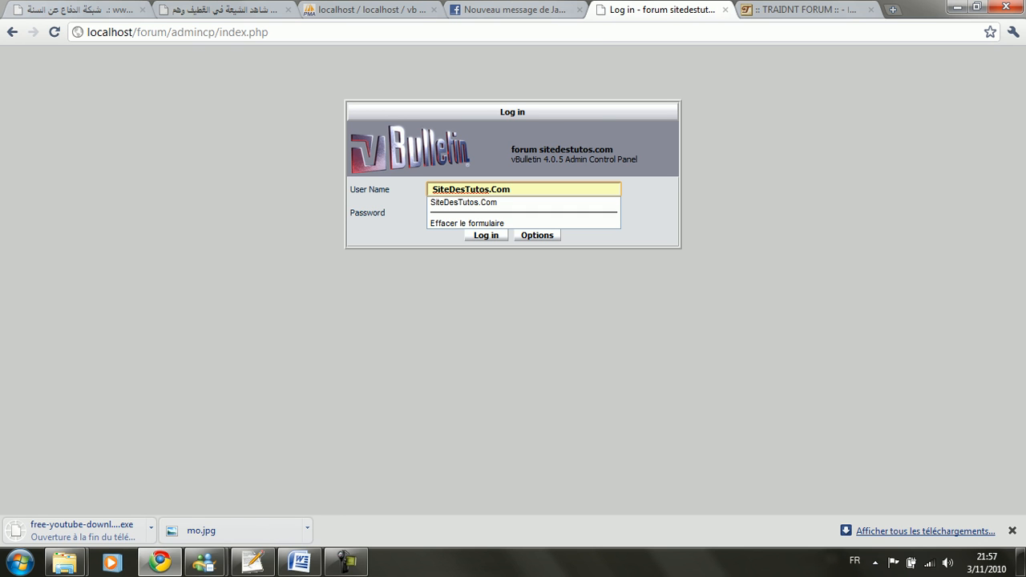
Step: Delete the install1 folder to the Recycle Bin and return to the login page
mouse_move(67, 561)
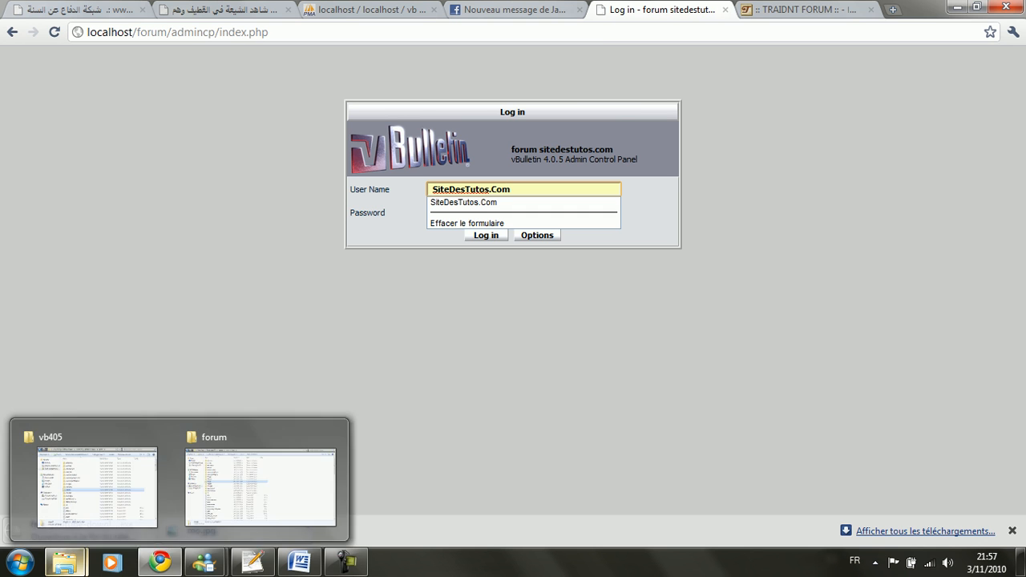
left_click(258, 497)
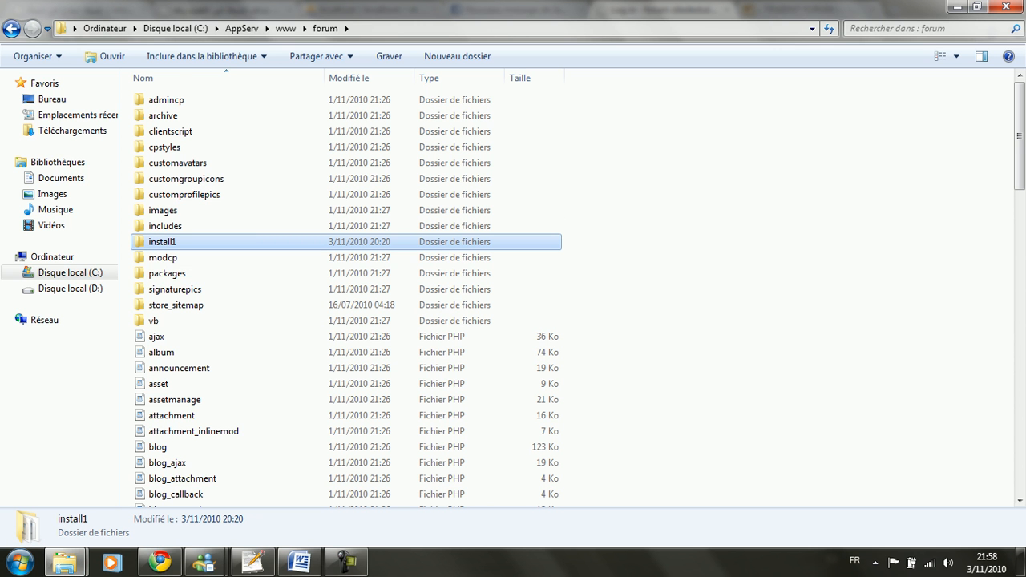
right_click(216, 242)
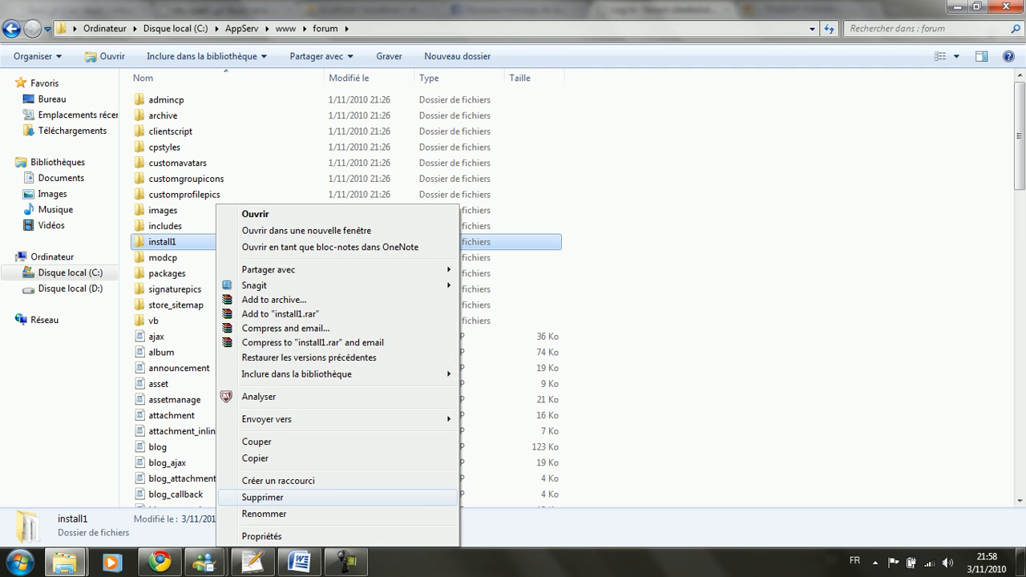
left_click(262, 497)
key("Return")
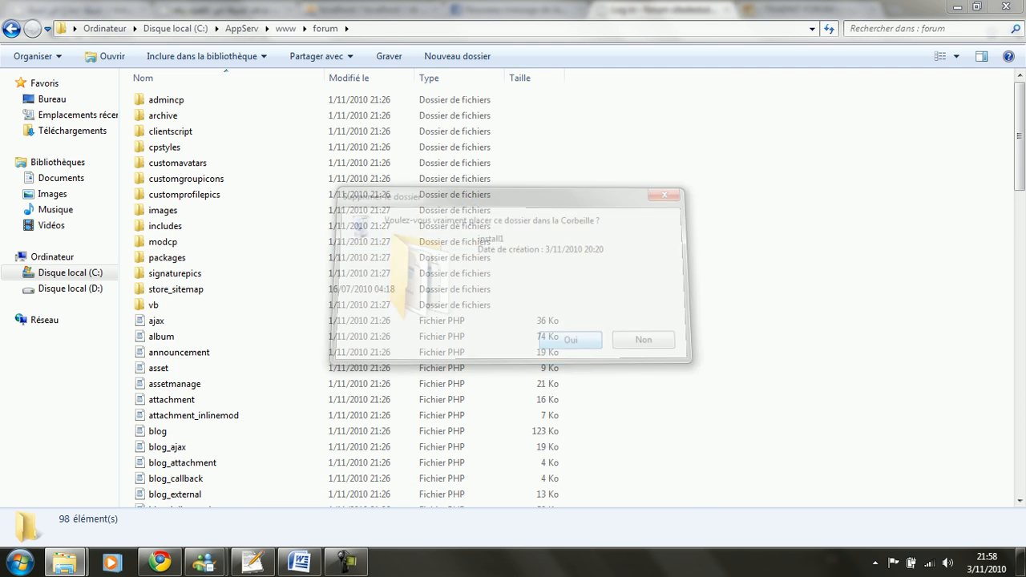
left_click(956, 6)
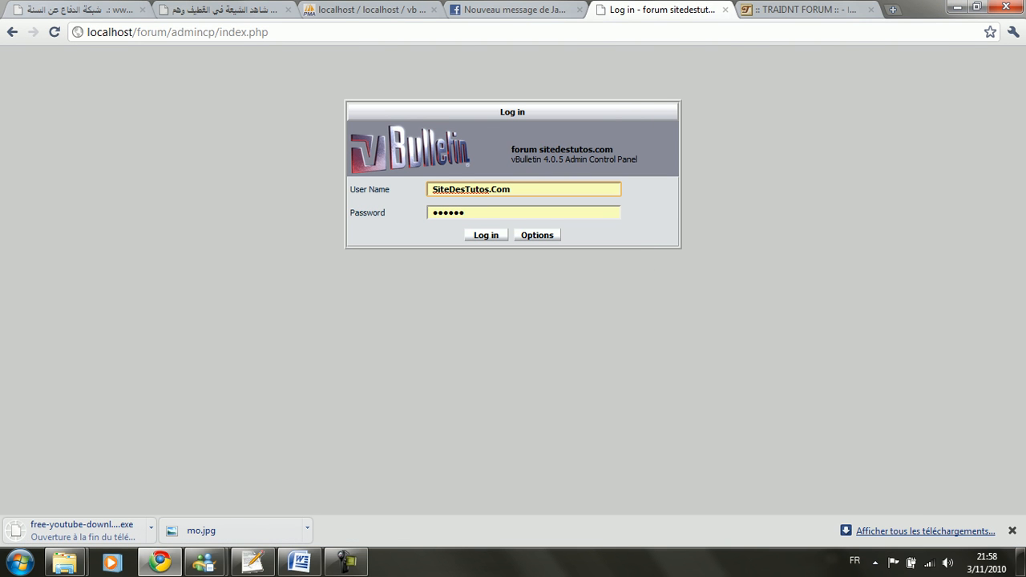
Step: Log into the Admin Control Panel as admin with the account password
double_click(474, 189)
triple_click(501, 190)
type("admin")
key("Tab")
type("ad••••")
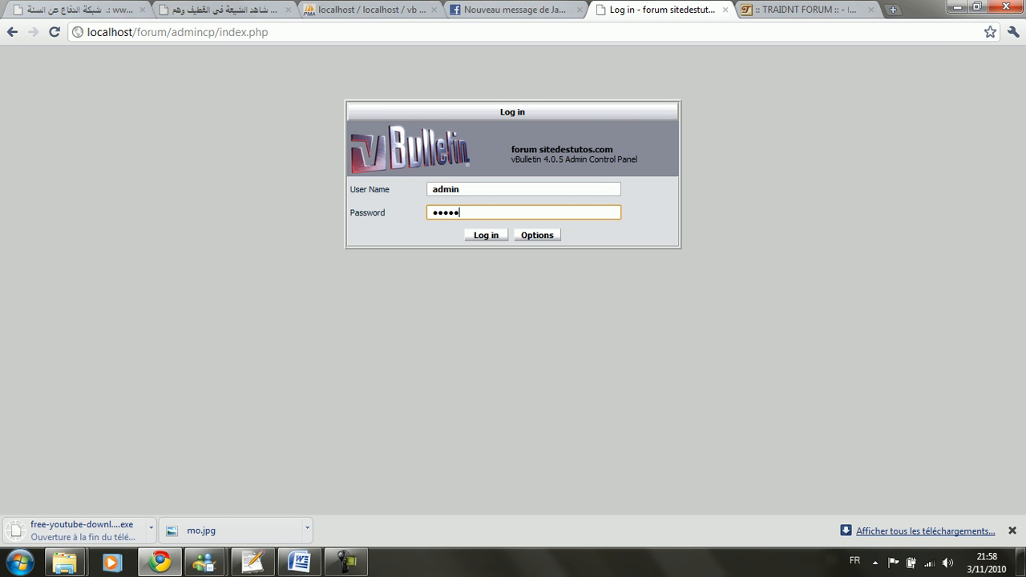
key("Return")
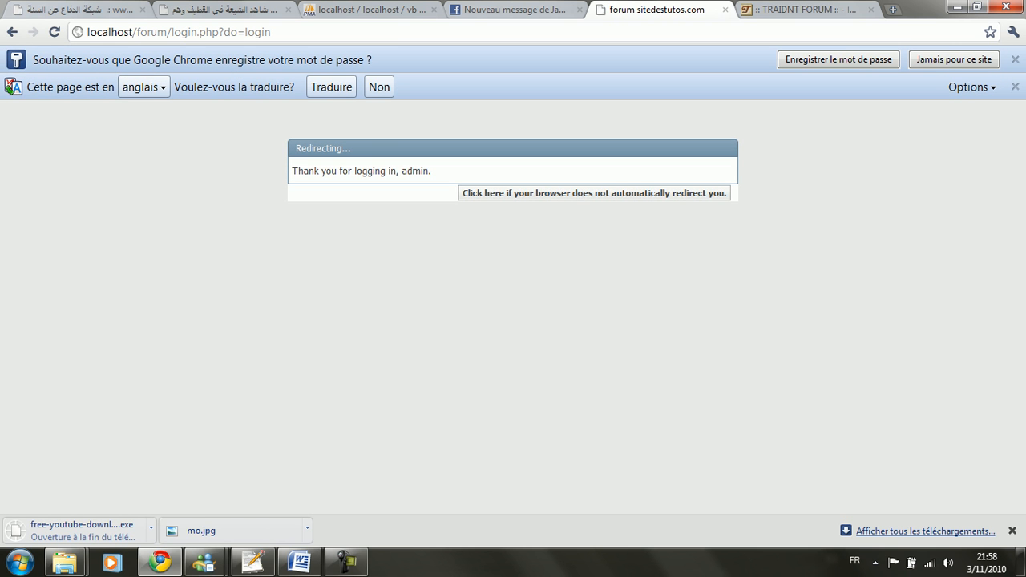
Step: Scroll the control panel and open the forum home page in a new tab
scroll(581, 312, "down", 1)
scroll(581, 313, "down", 3)
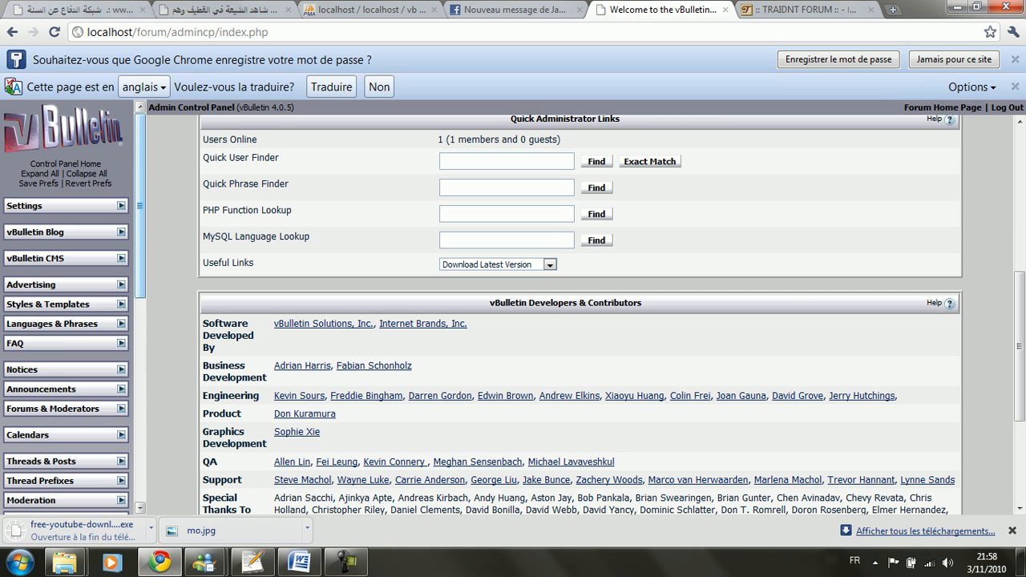
scroll(68, 313, "down", 5)
scroll(68, 312, "up", 5)
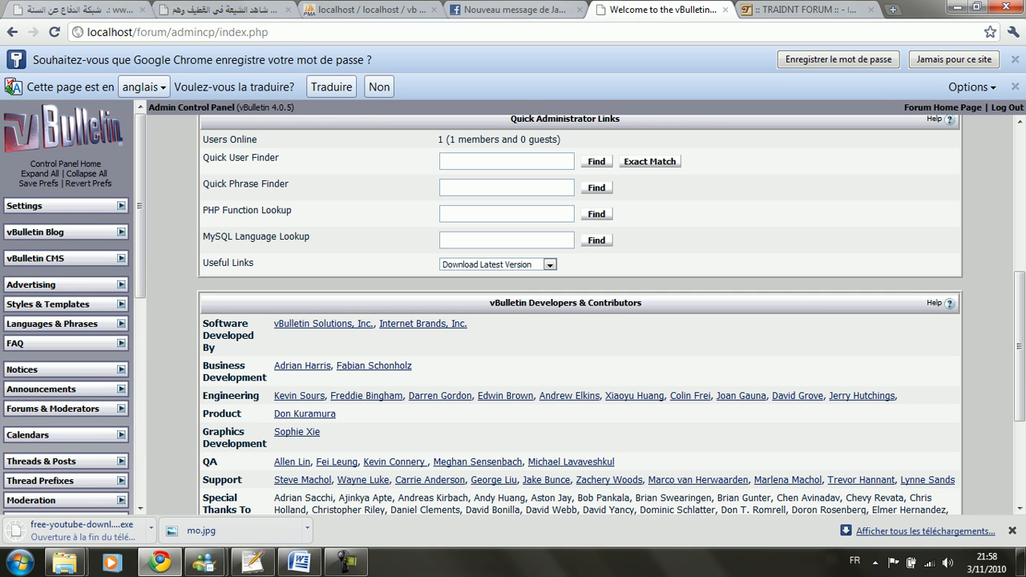
left_click(942, 108)
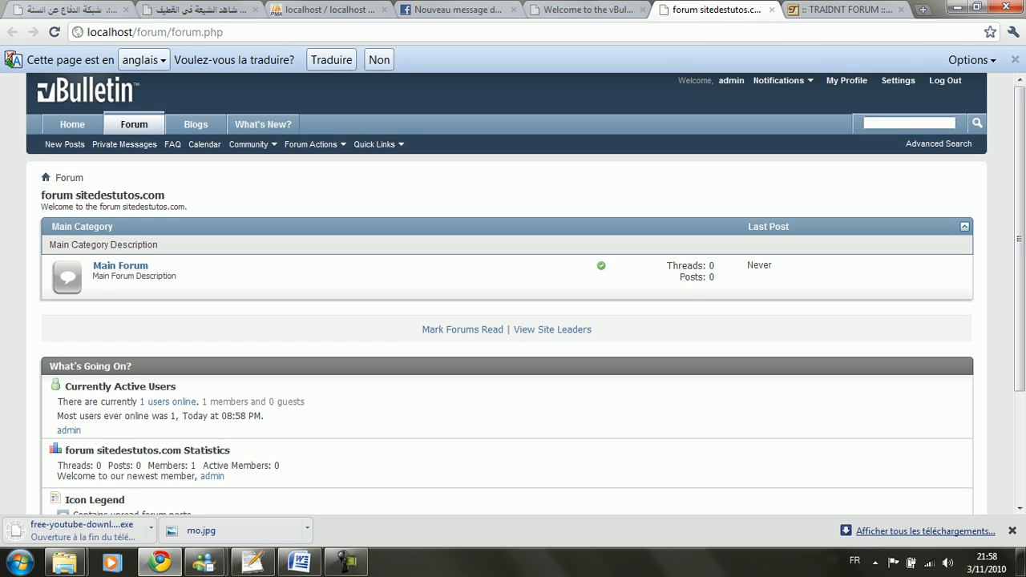
Step: Browse the forum home page: Main Forum with 0 threads, 0 posts, and one registered member
scroll(513, 288, "down", 4)
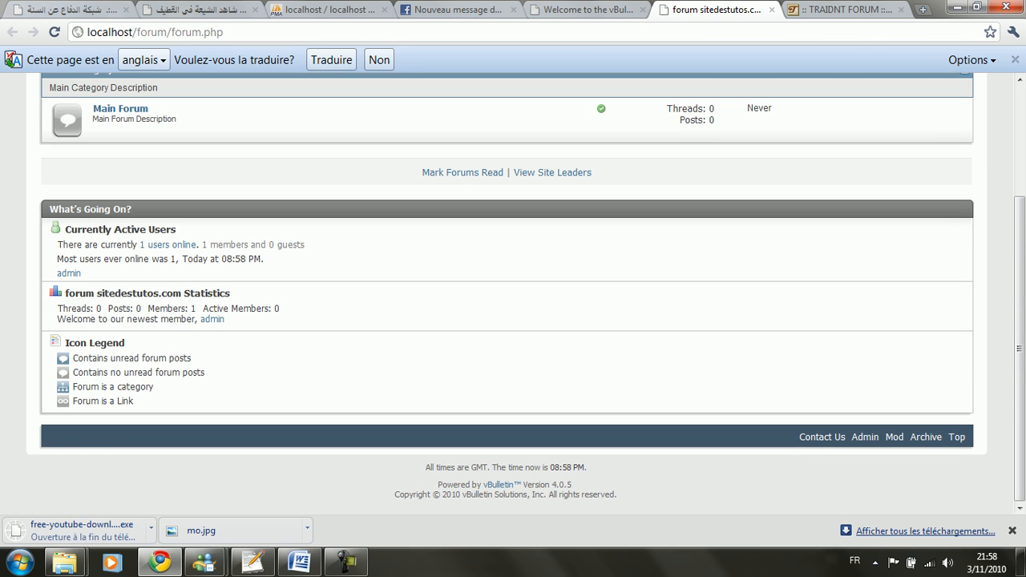
scroll(513, 289, "up", 2)
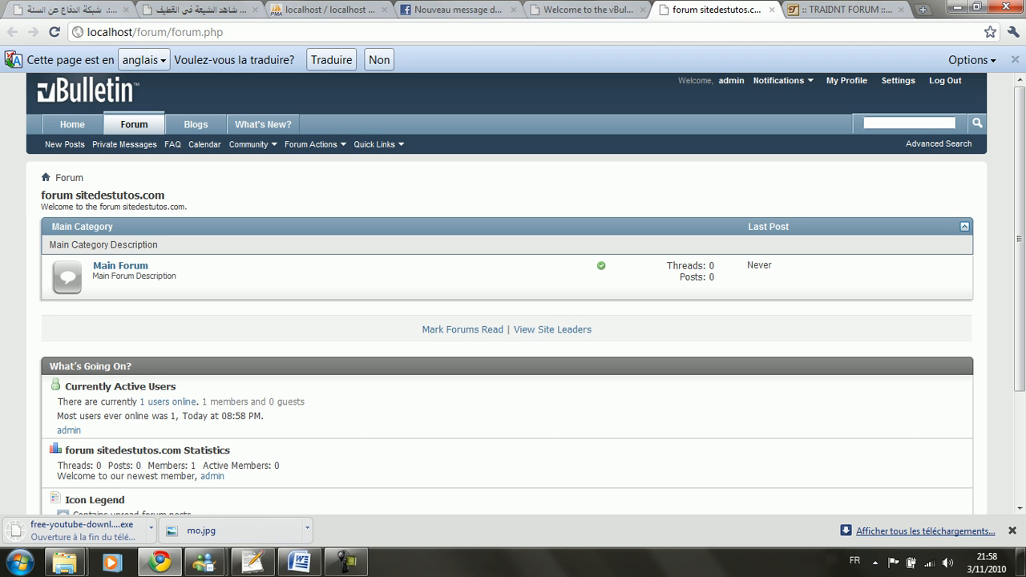
left_click(346, 561)
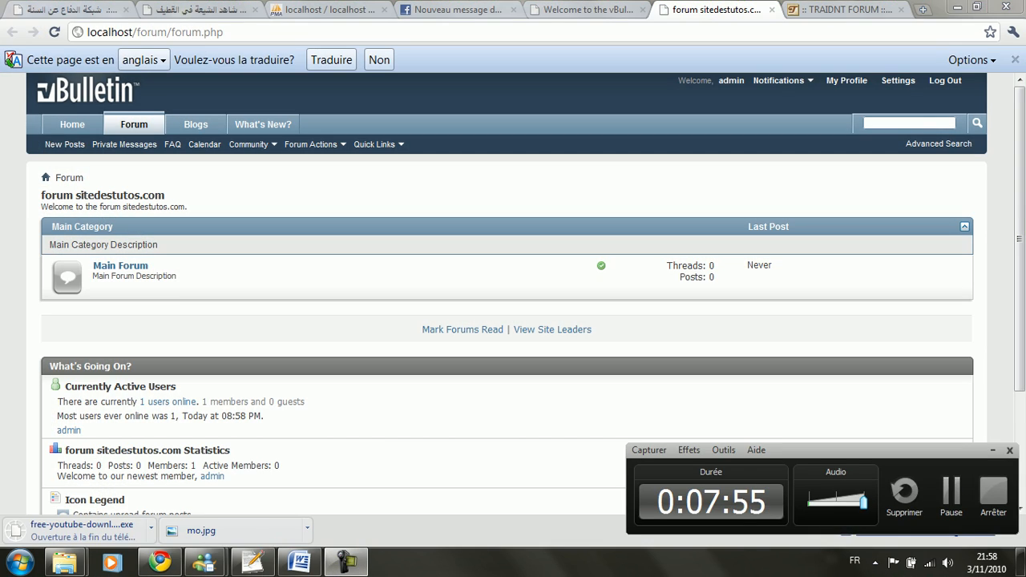